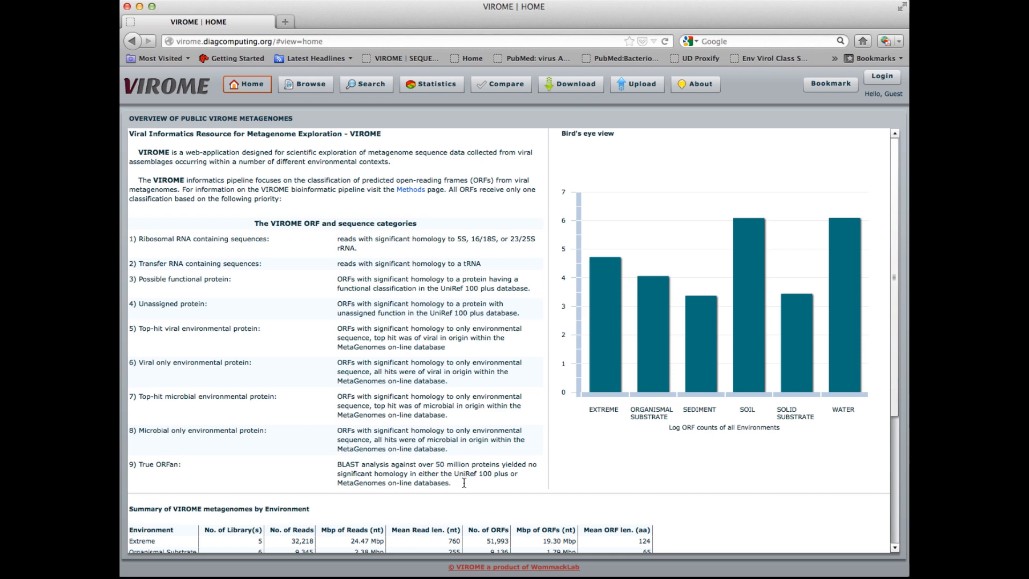
Step: Scroll through the home page overview and the summary table of metagenomes by environment
scroll(464, 483, "down", 5)
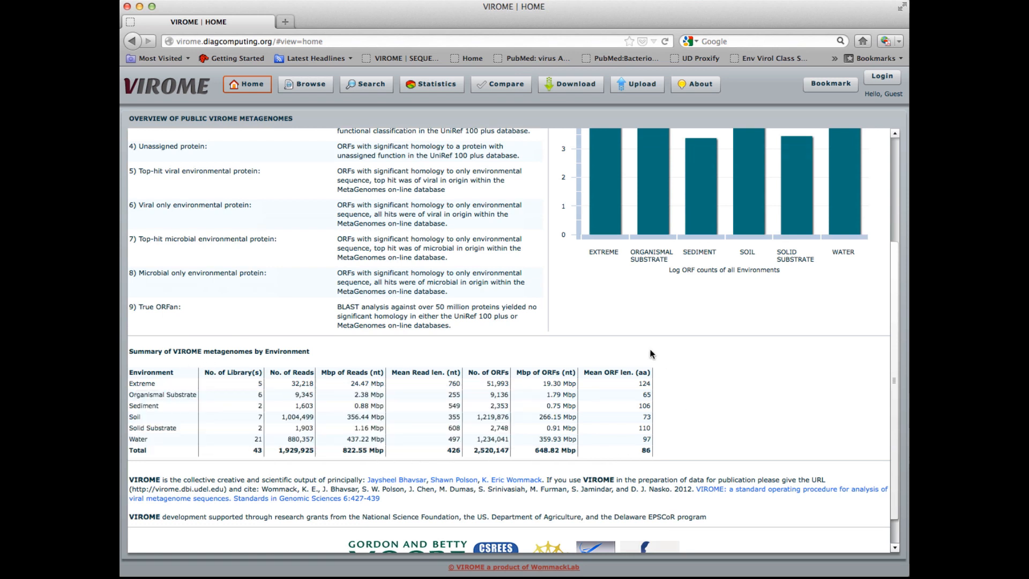
scroll(712, 441, "down", 1)
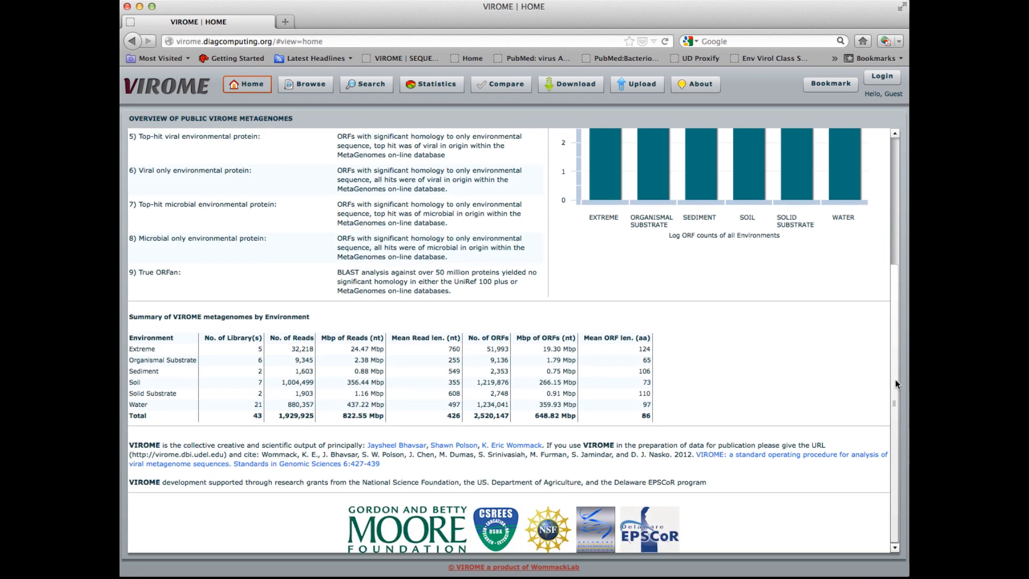
left_click_drag(888, 381, 888, 253)
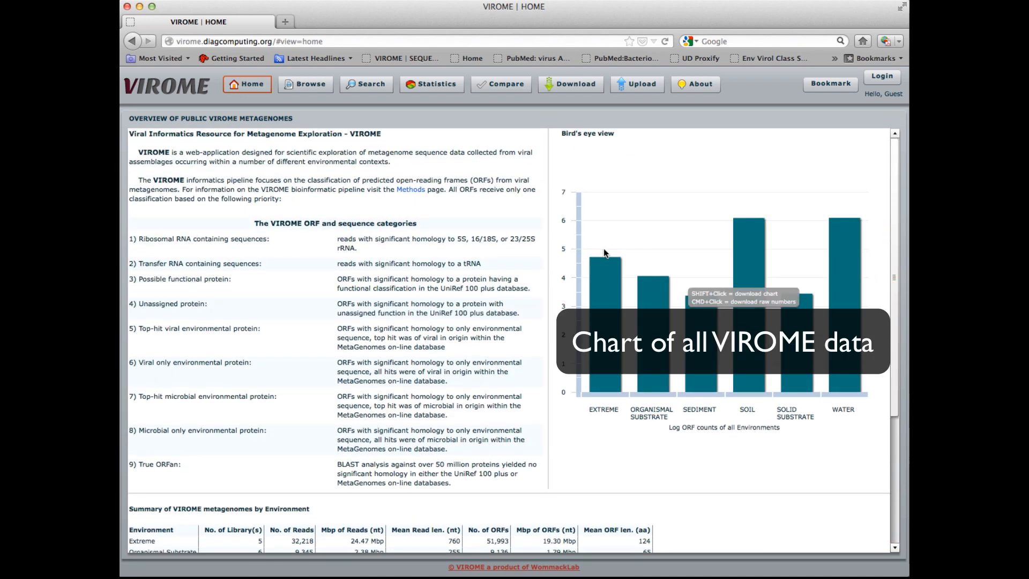
Step: Inspect the environment bars in the bird's eye chart and drill into the Water bar's VIROME category counts
mouse_move(604, 268)
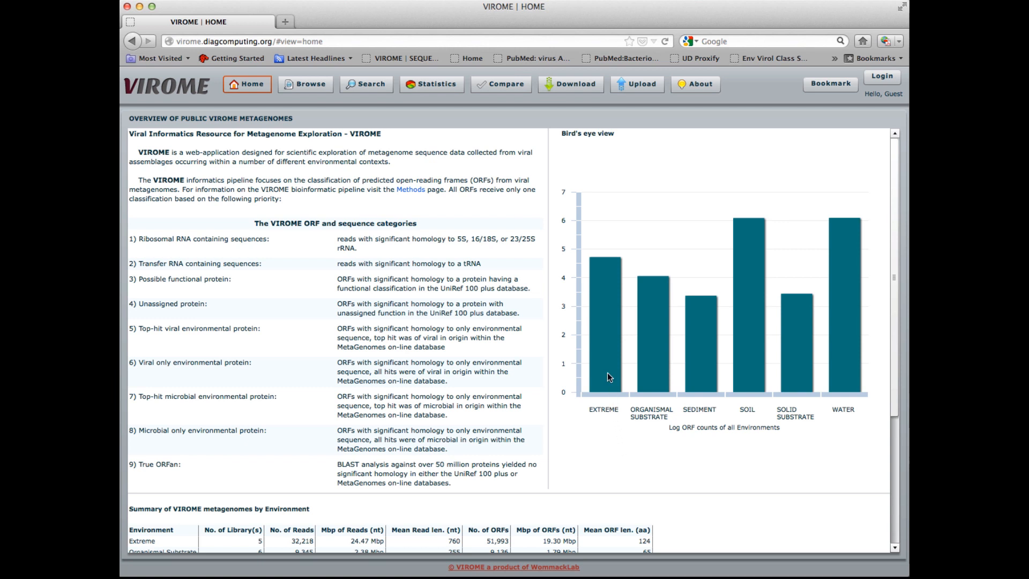
mouse_move(604, 356)
mouse_move(644, 342)
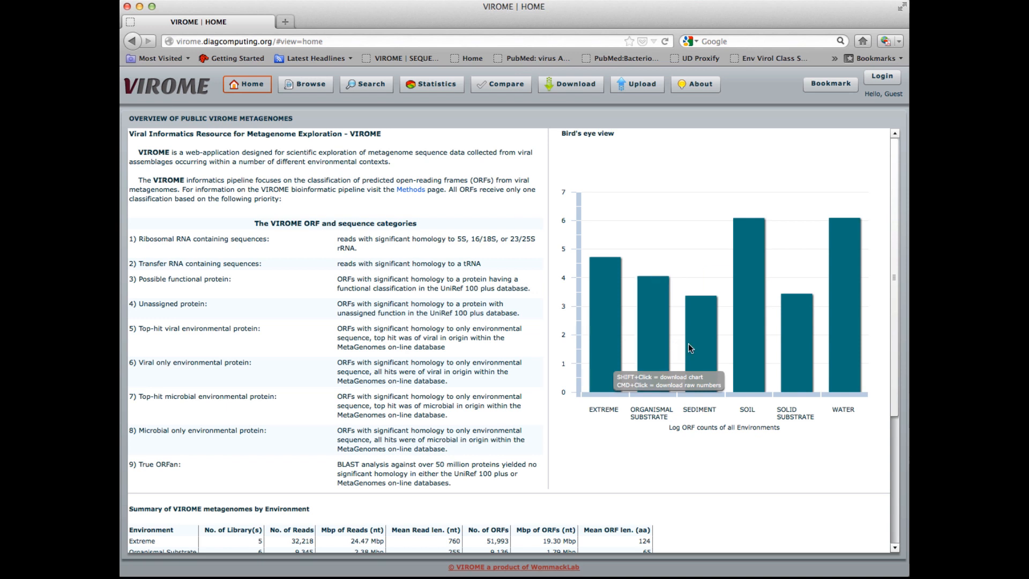
mouse_move(699, 348)
mouse_move(749, 346)
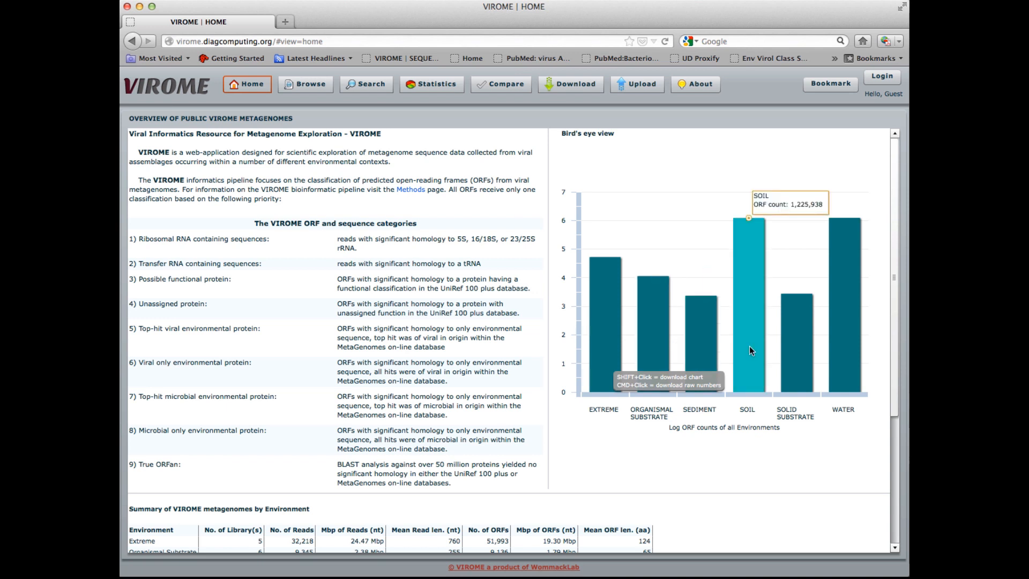
mouse_move(805, 347)
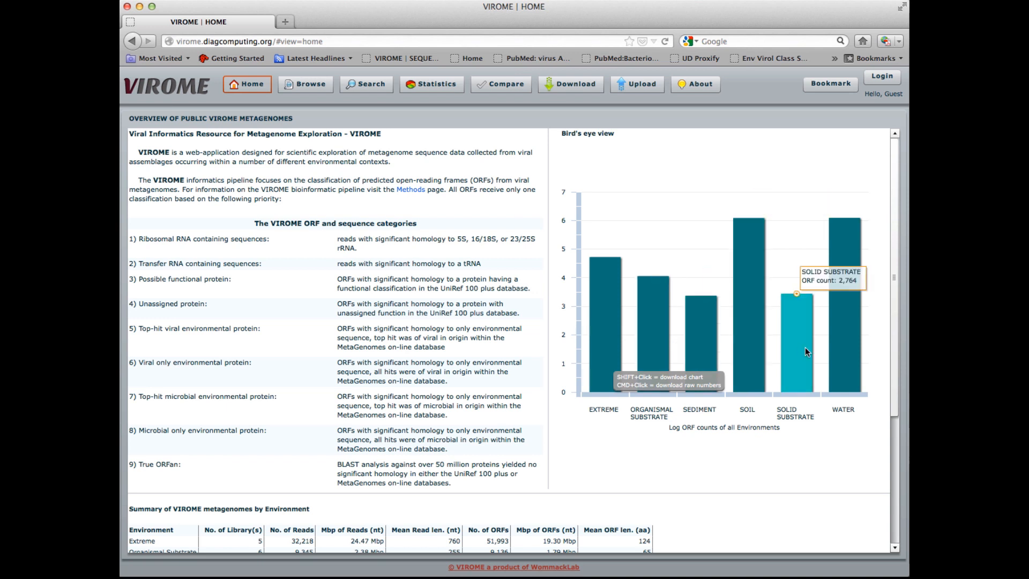
mouse_move(846, 349)
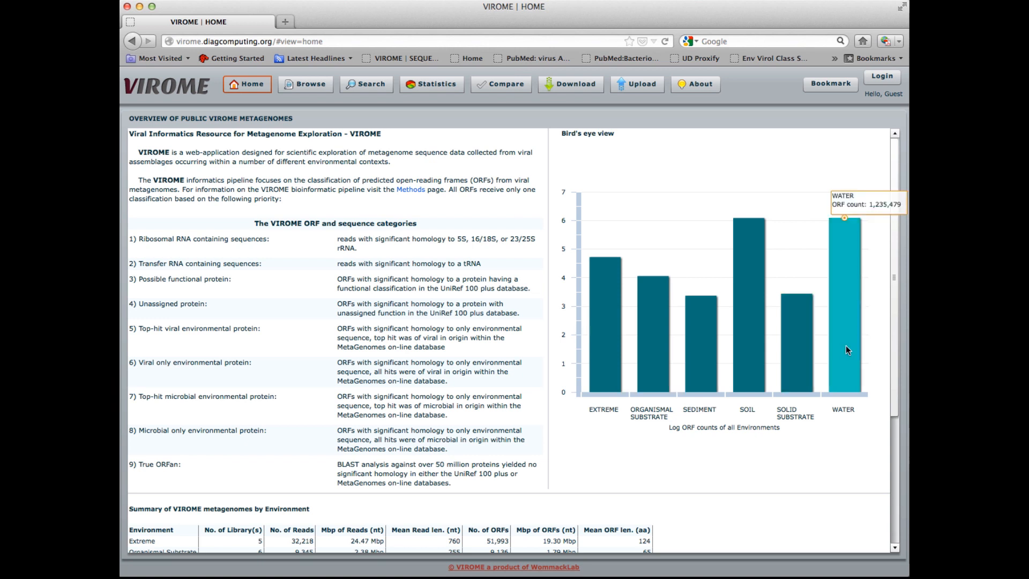
left_click(846, 345)
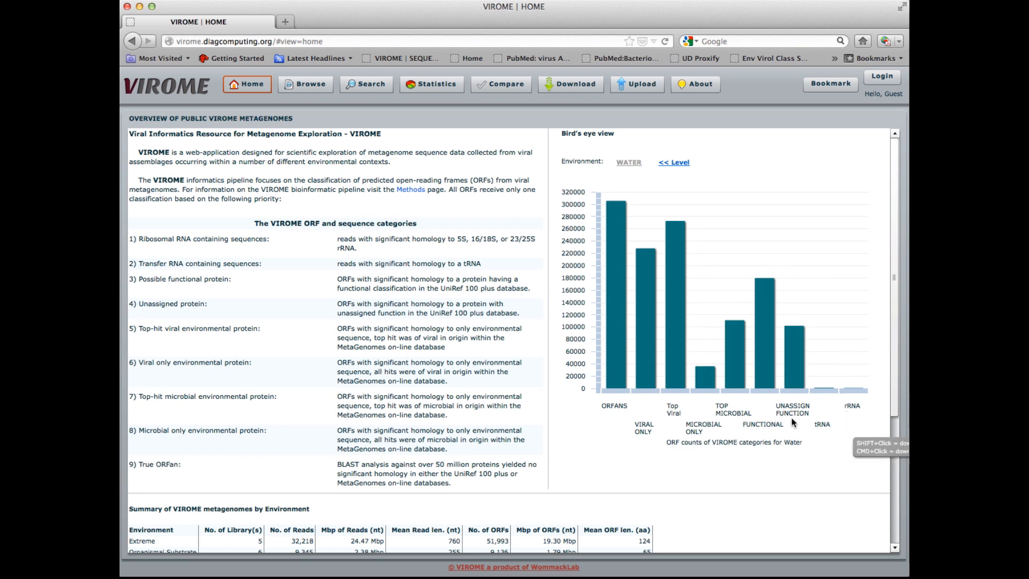
Step: Open the Water libraries in Browse and expand the Extreme and Solid Substrate environment sections
left_click(647, 350)
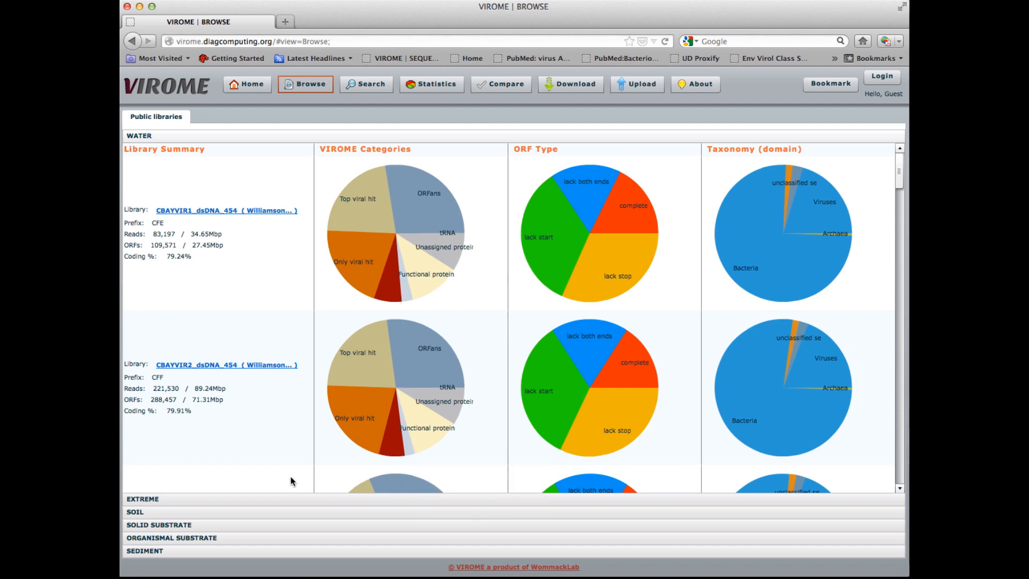
left_click(260, 499)
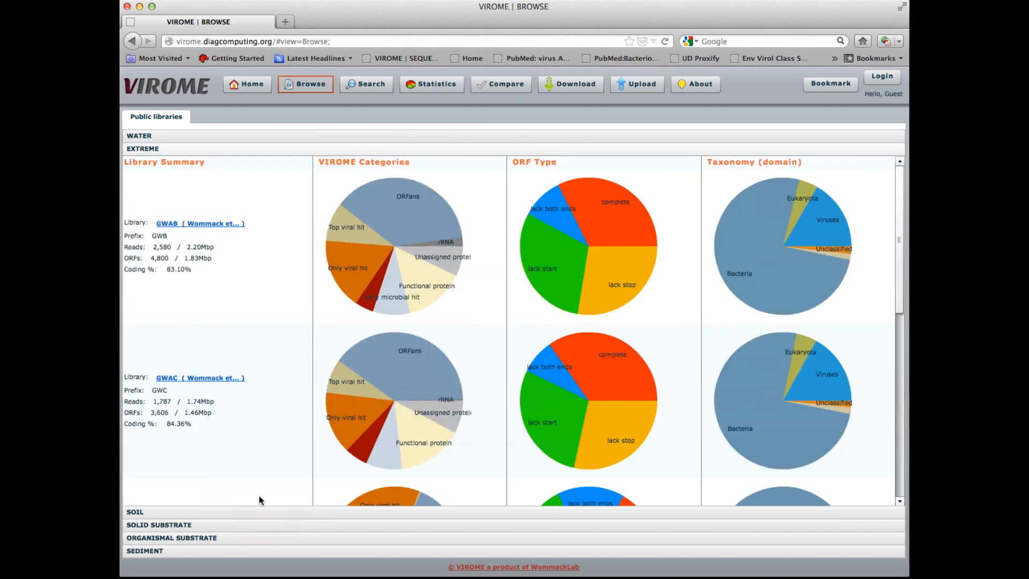
left_click(242, 525)
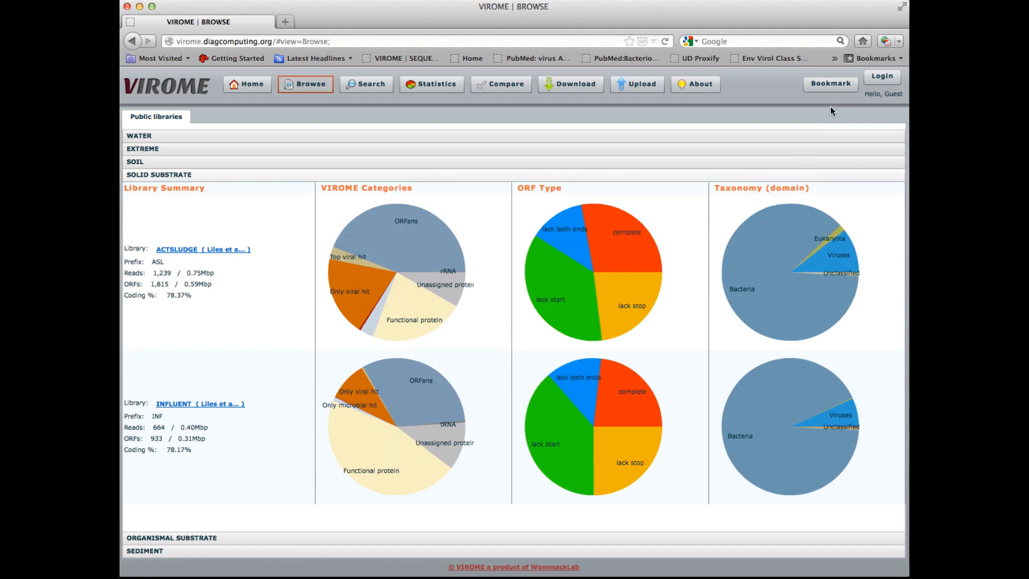
Step: Log in with the account username and password and acknowledge the login confirmation
left_click(882, 78)
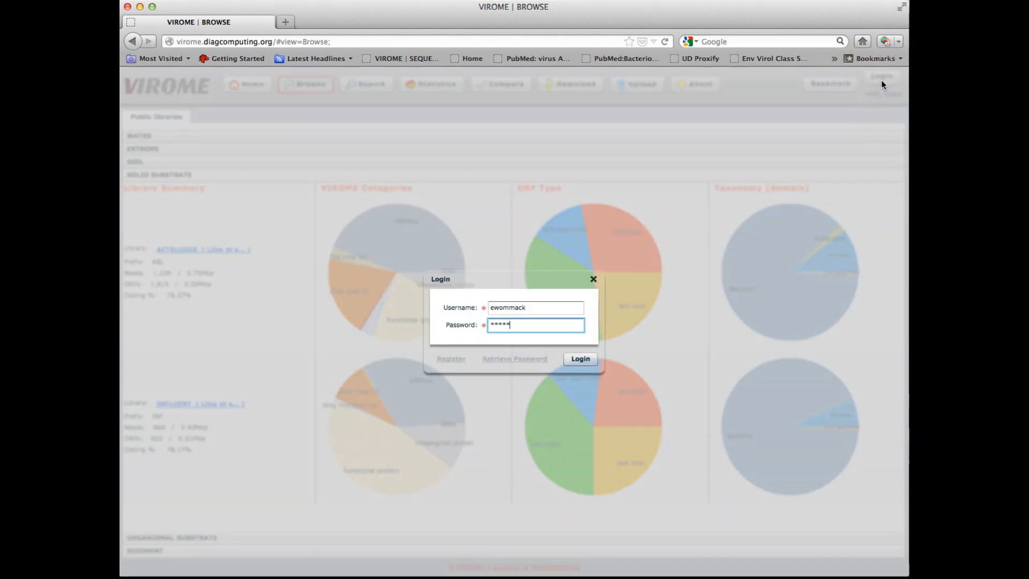
type("**")
left_click(582, 359)
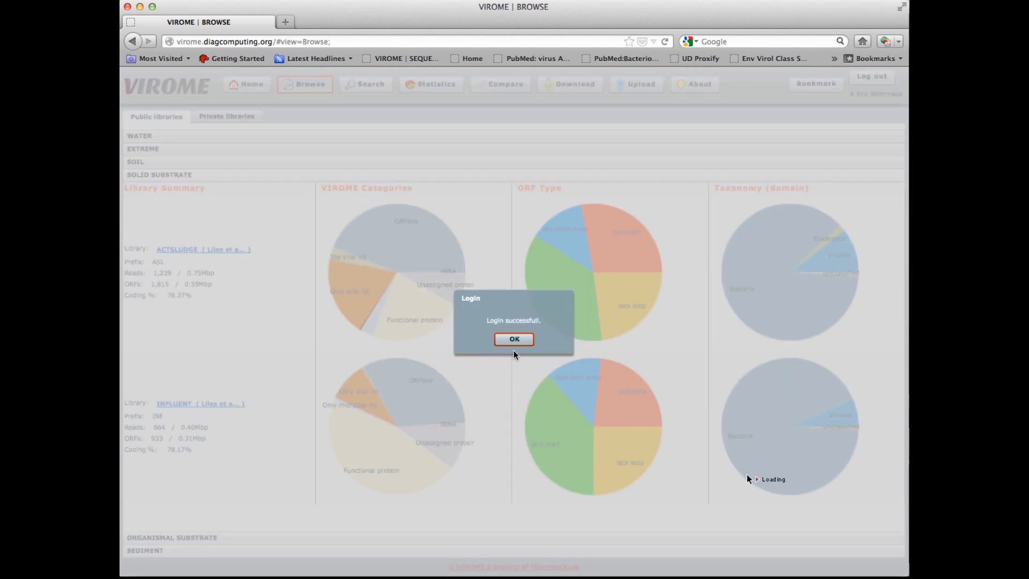
left_click(515, 339)
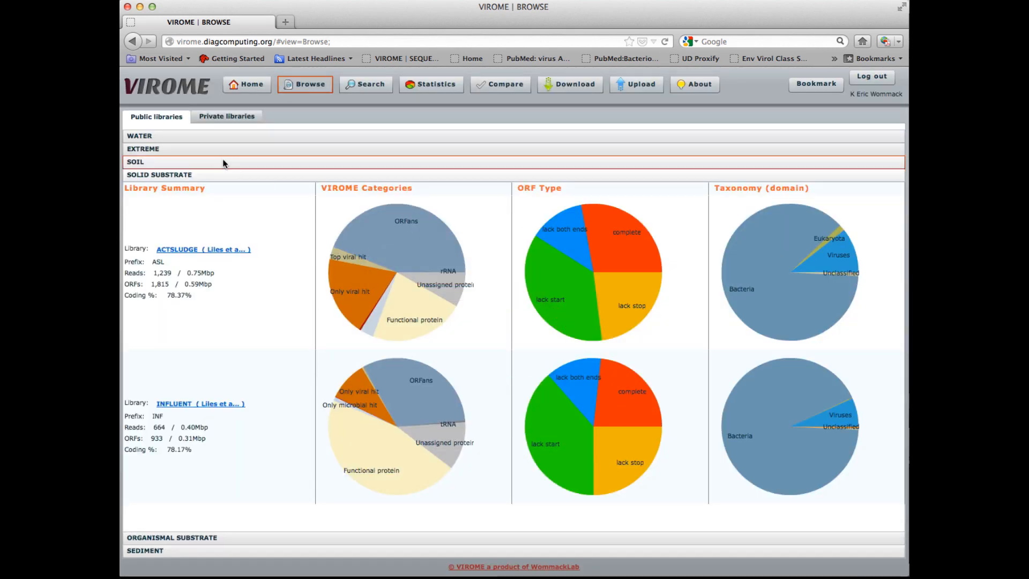
Step: Start a search from the Functional protein slice of the first Water library's VIROME Categories pie chart
left_click(228, 115)
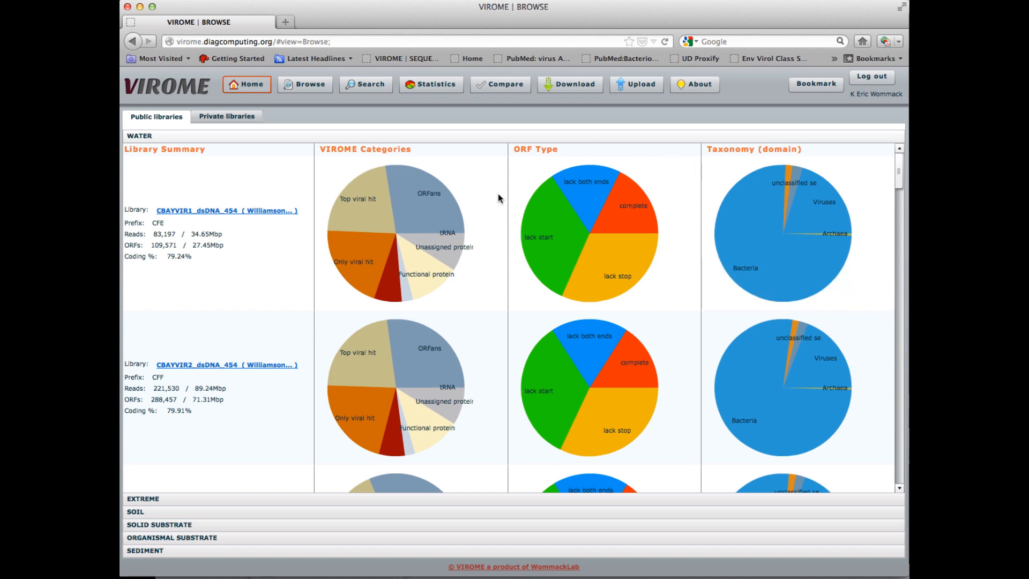
mouse_move(440, 209)
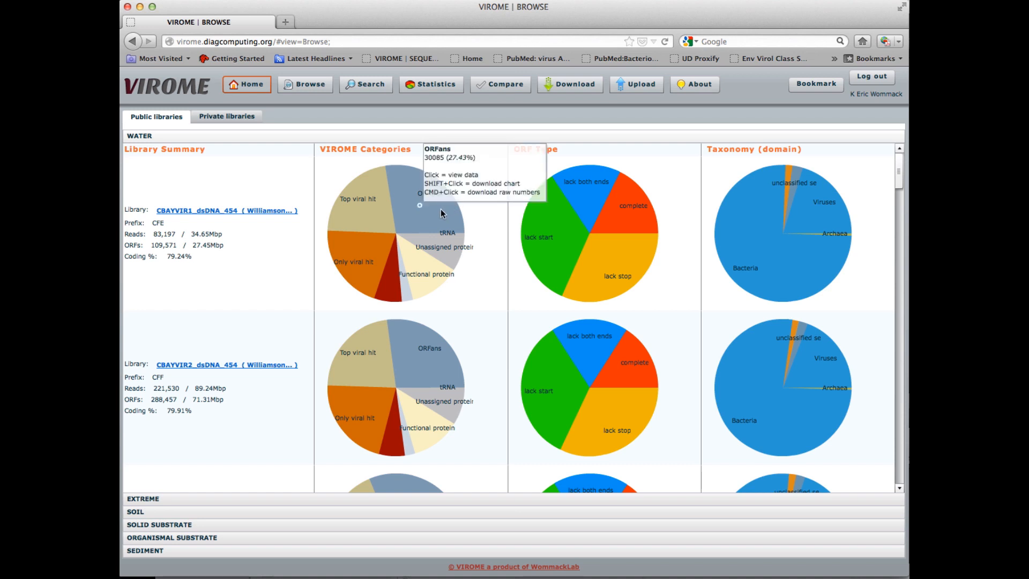
mouse_move(430, 271)
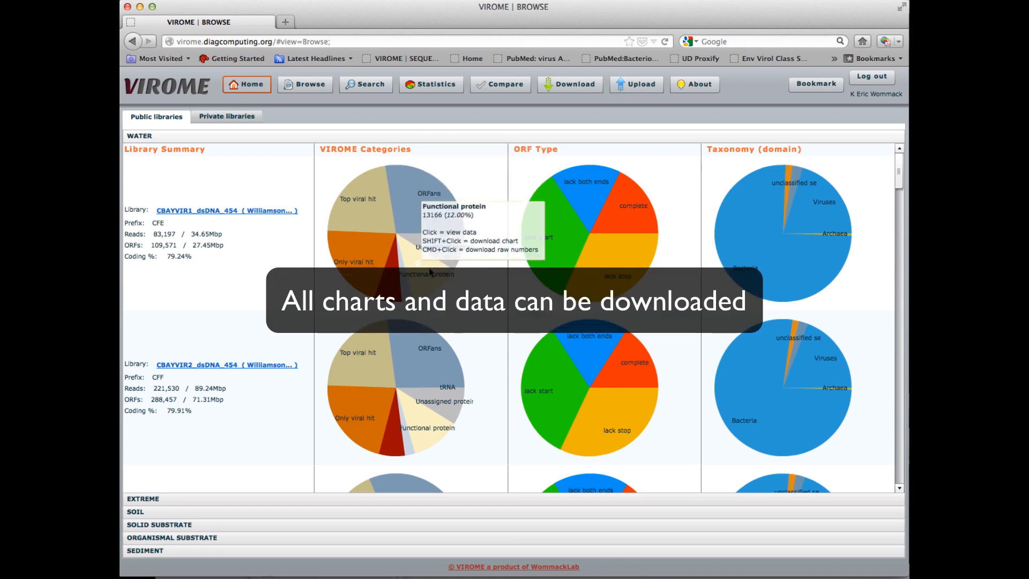
left_click(431, 271)
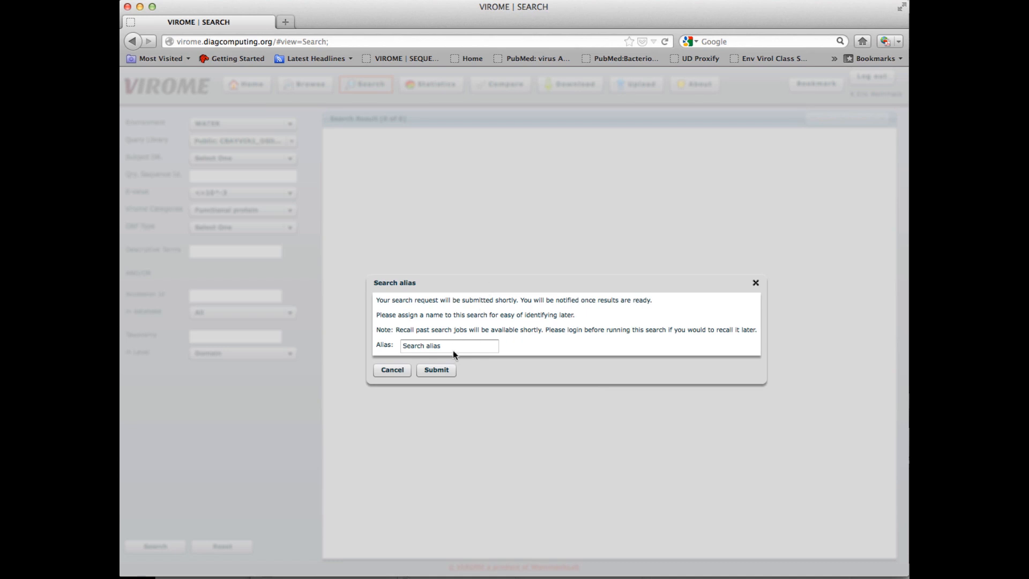
Step: Name the search alias Functional protein CBay 1 and submit it
left_click(452, 349)
key("BackSpace")
key("BackSpace")
key("BackSpace")
key("BackSpace")
key("BackSpace")
key("BackSpace")
key("BackSpace")
key("BackSpace")
key("BackSpace")
key("BackSpace")
key("BackSpace")
key("BackSpace")
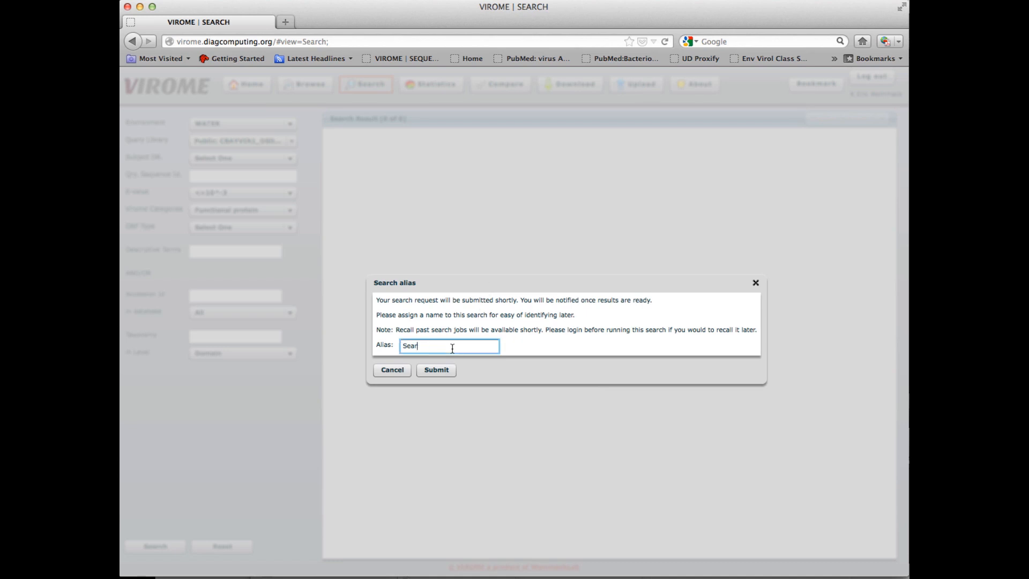
type("Functional protein CB")
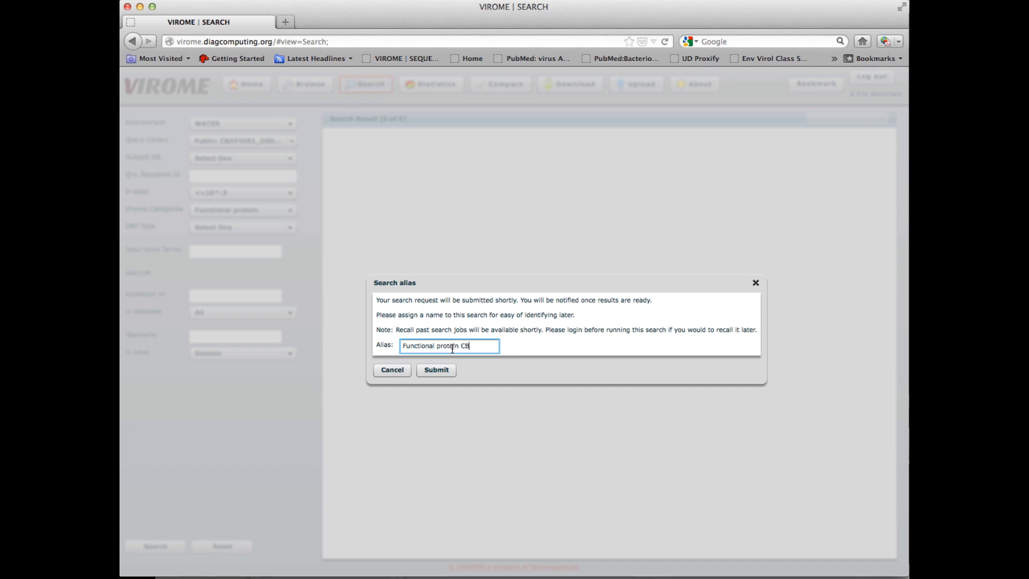
type("ay 1")
left_click(437, 370)
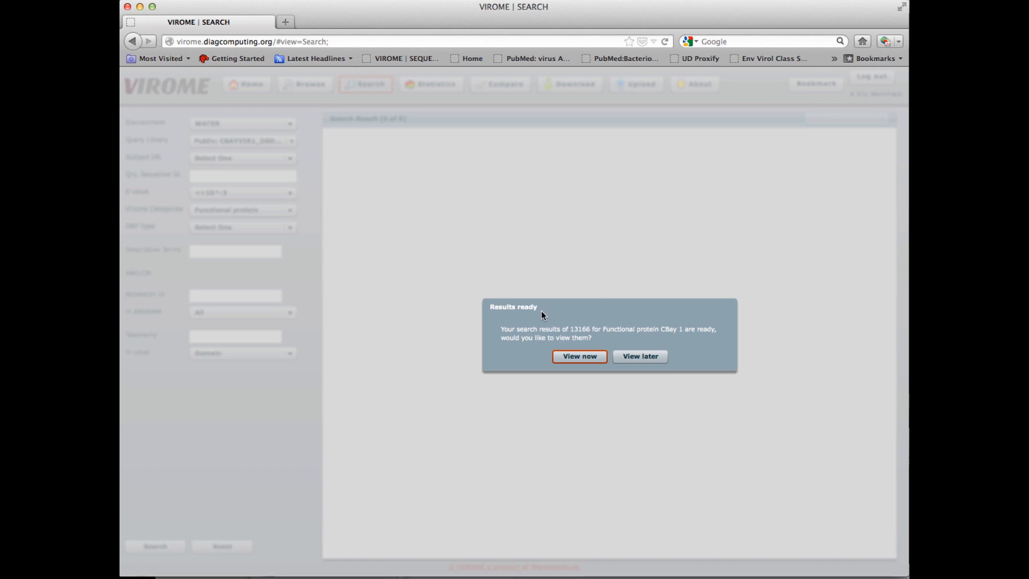
Step: Open the search results now and sort them by Description and then by Organism
left_click(583, 356)
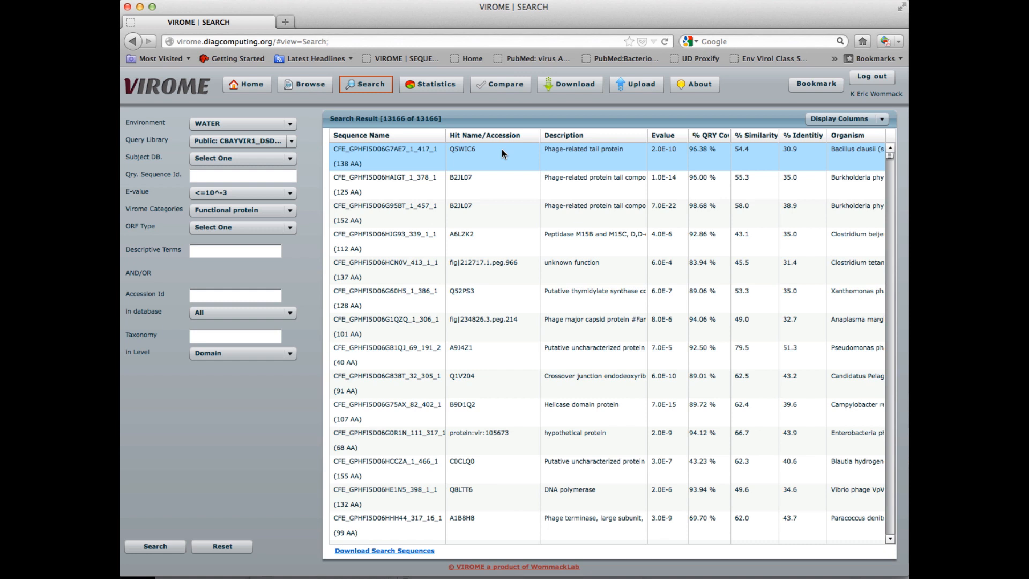
left_click(561, 137)
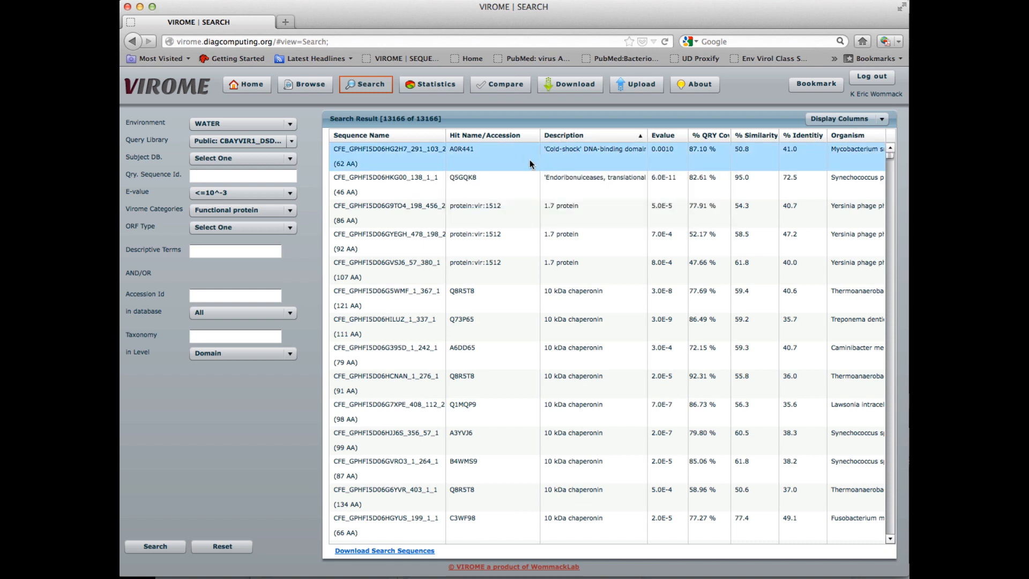
left_click(854, 136)
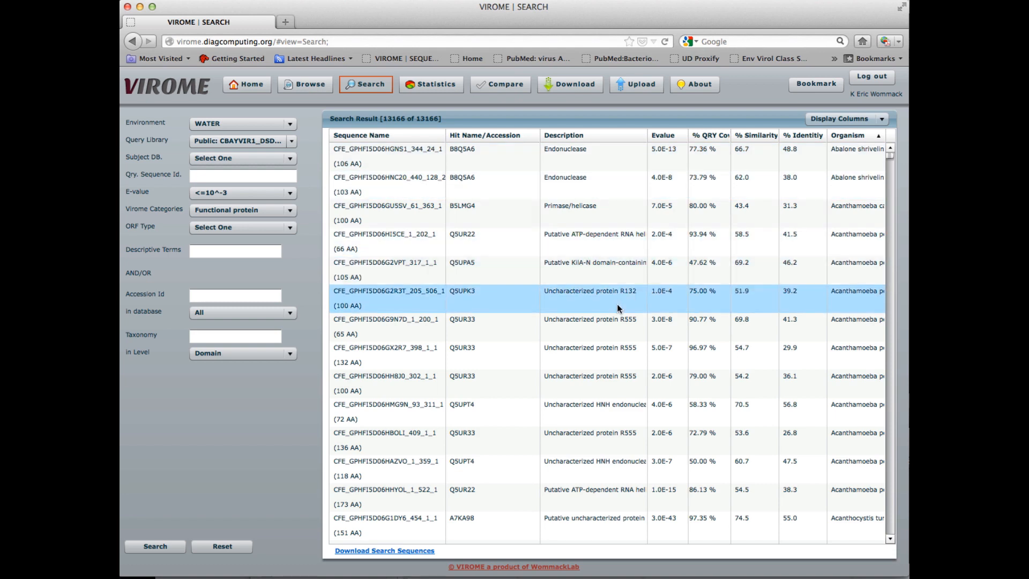
Step: Open the search sequence download options and close them without choosing a file type
left_click(374, 550)
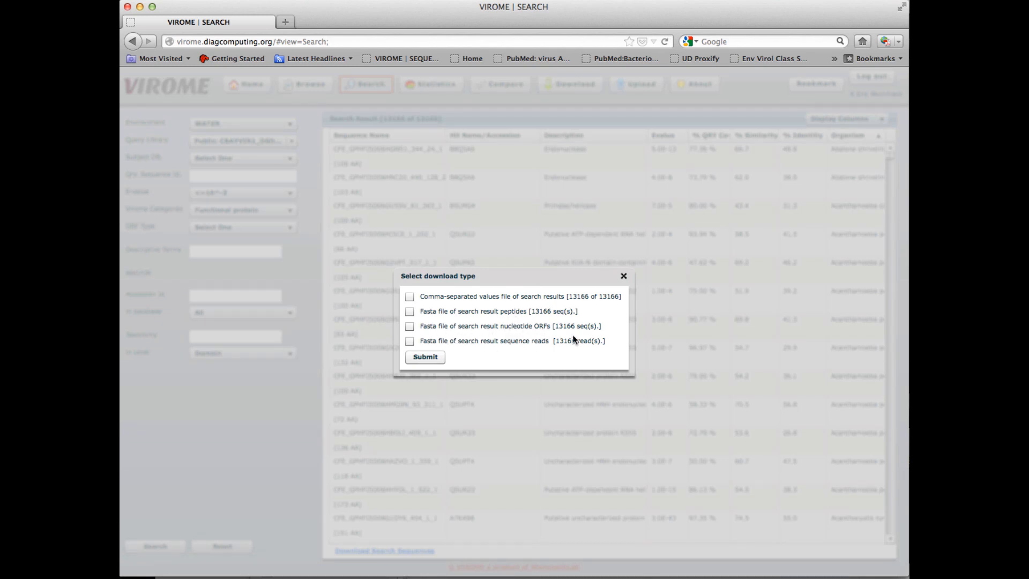
left_click(623, 276)
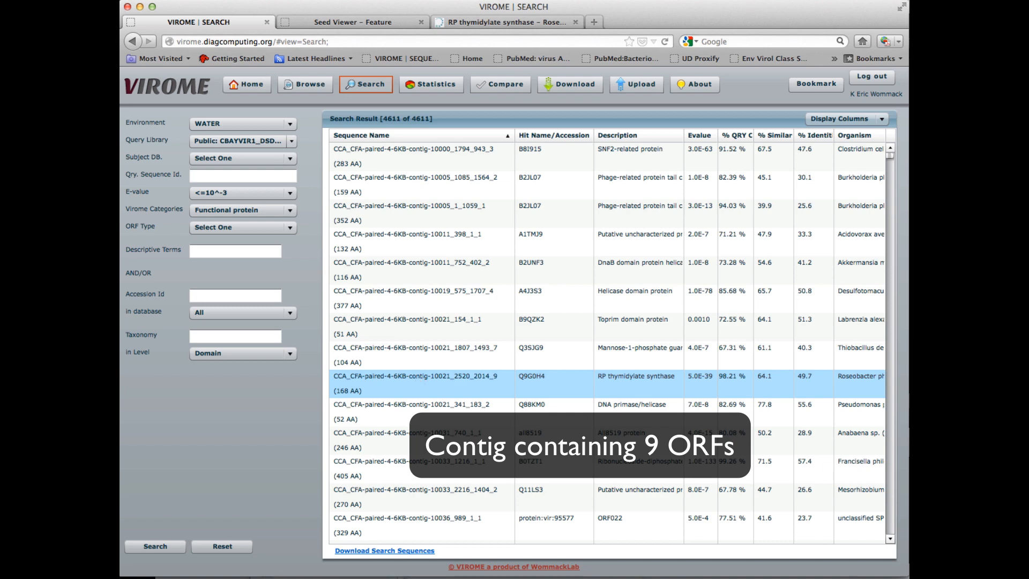
Step: Open the sequence details of the RP thymidylate synthase ORF and view its UniRef BLAST hits
double_click(416, 377)
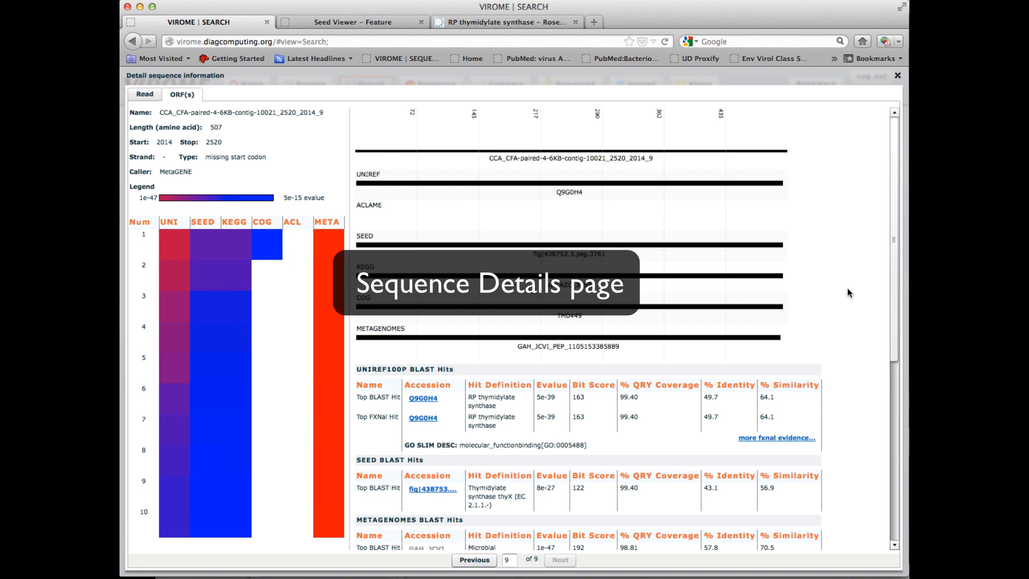
left_click(175, 246)
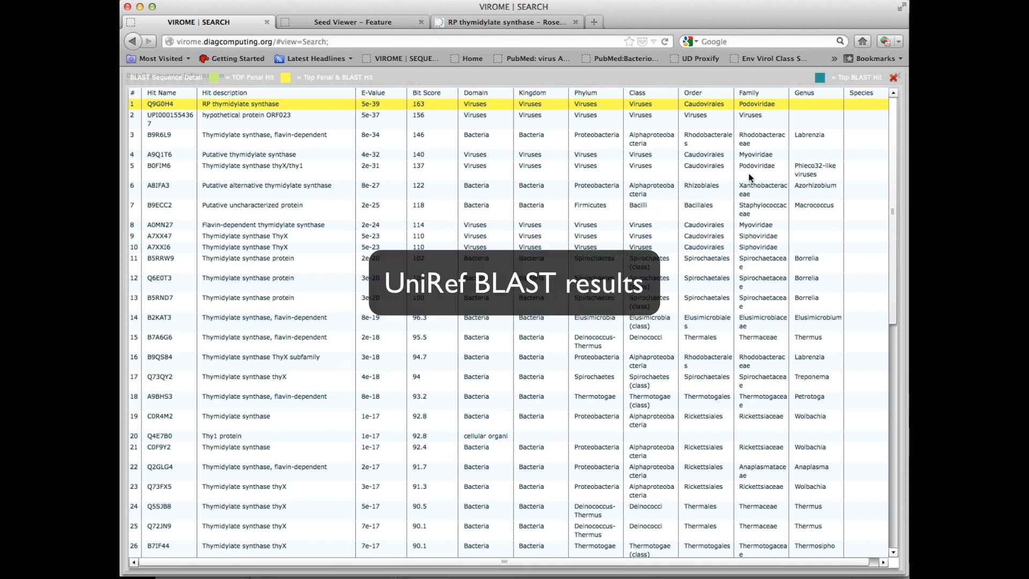
left_click(894, 81)
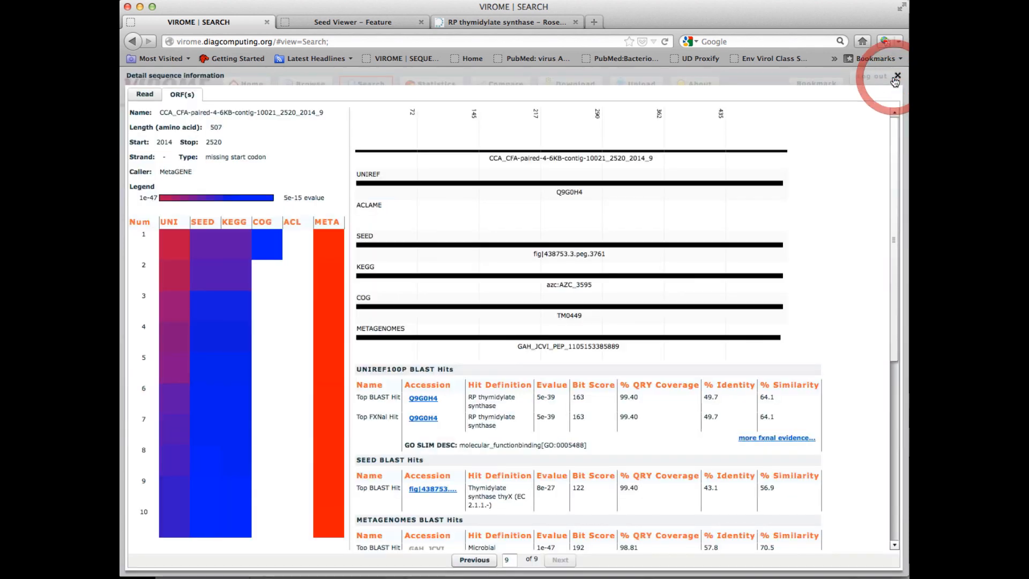
Step: View the MetaGenomes On-Line BLAST hits for the top ORF hit and close them
left_click(329, 247)
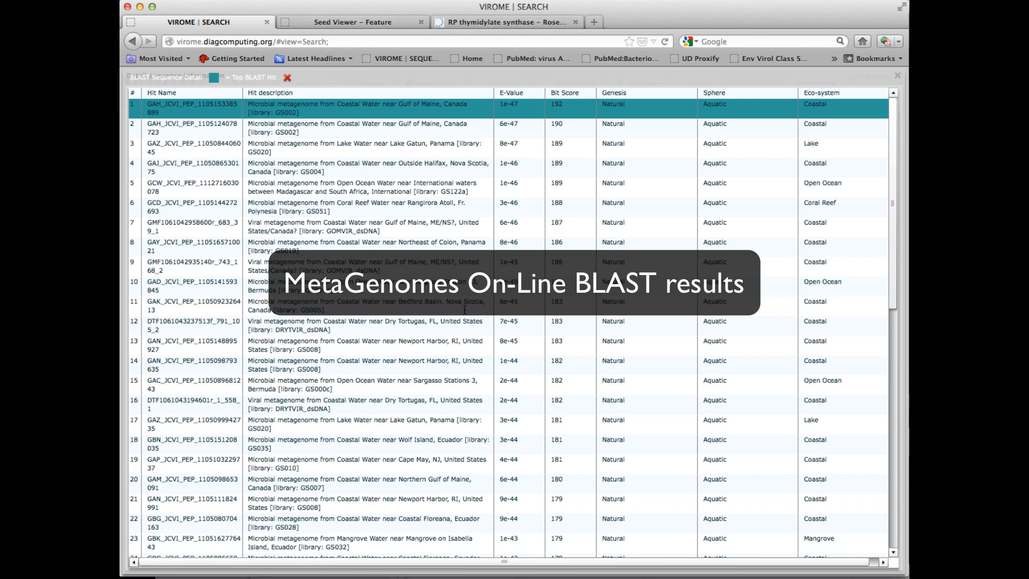
left_click(287, 77)
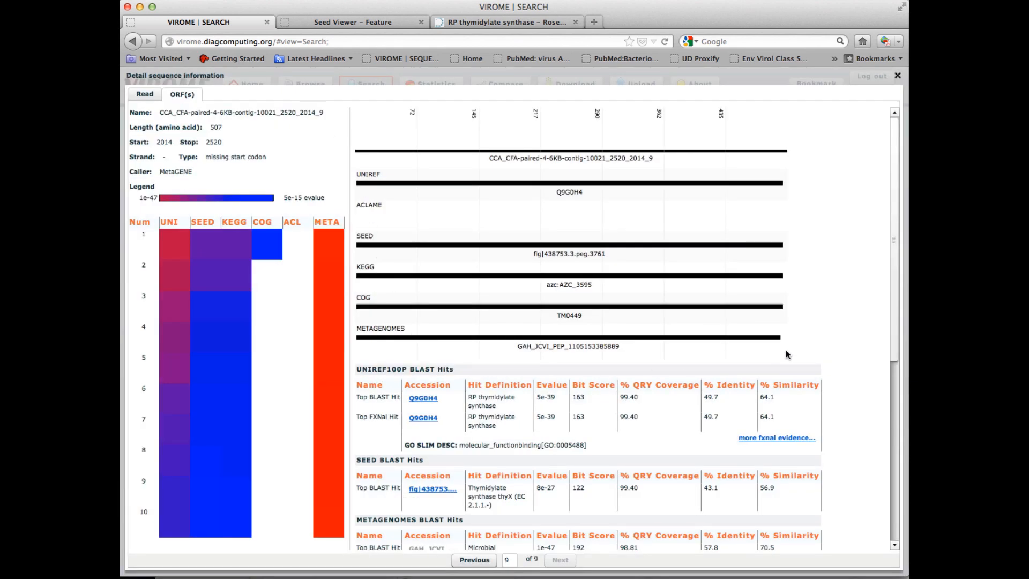
Step: Scroll through the BLAST hit tables on the sequence details page
scroll(876, 347, "down", 10)
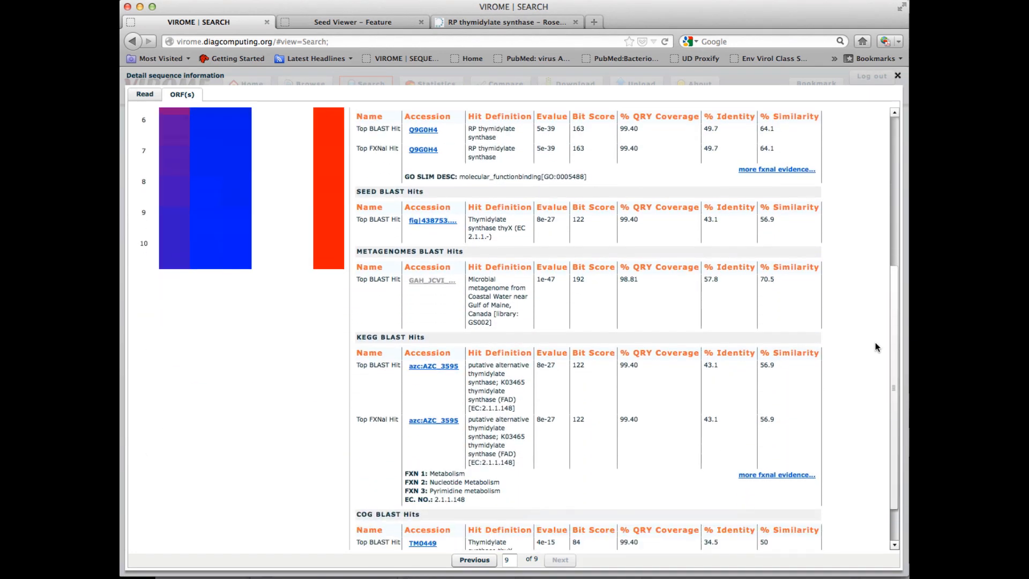
scroll(877, 347, "down", 2)
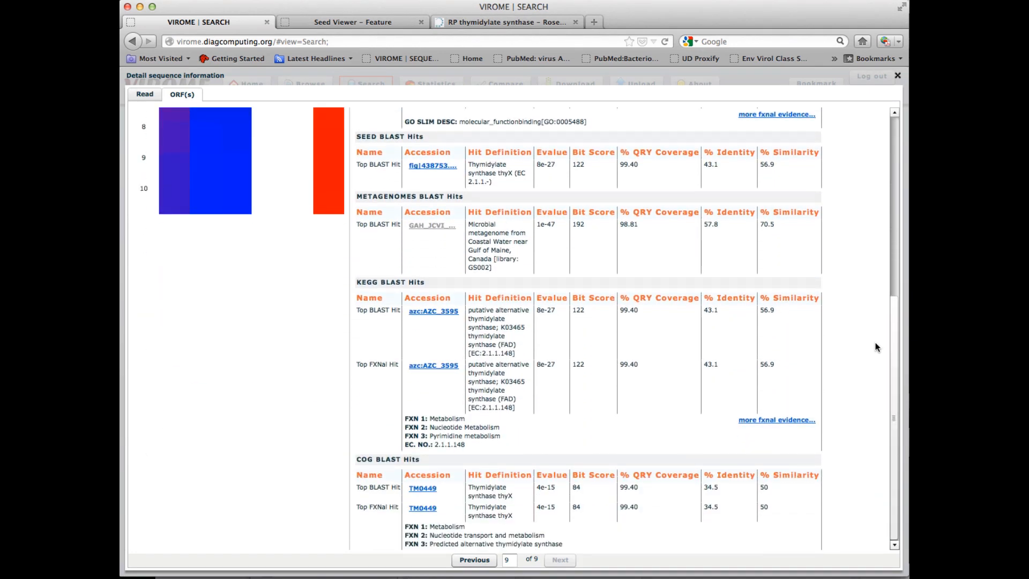
left_click_drag(897, 356, 897, 282)
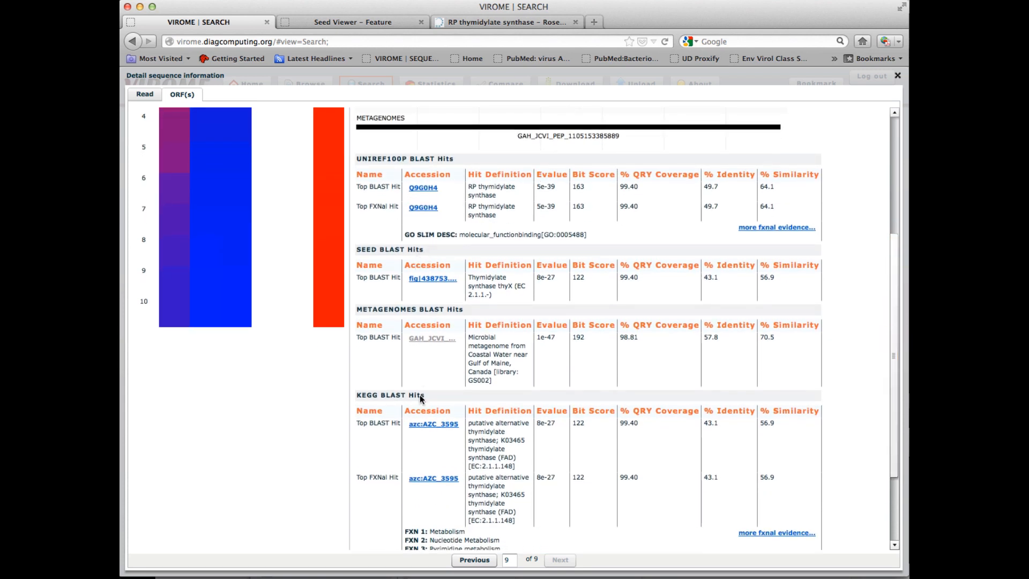
Step: Open the UniProt entry for accession Q9G0H4, scroll through it, and return to the VIROME search tab
left_click(428, 188)
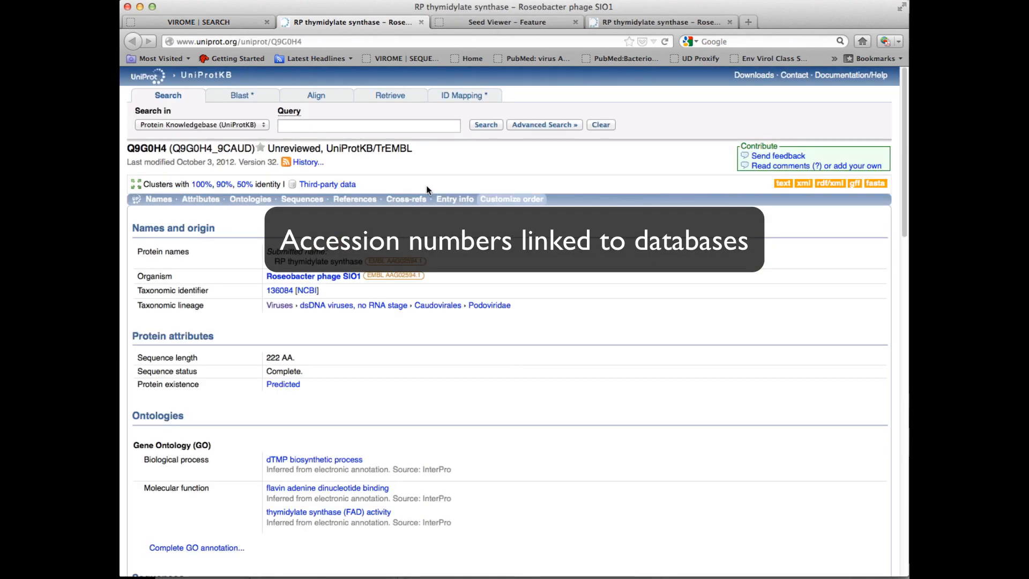
scroll(606, 310, "down", 5)
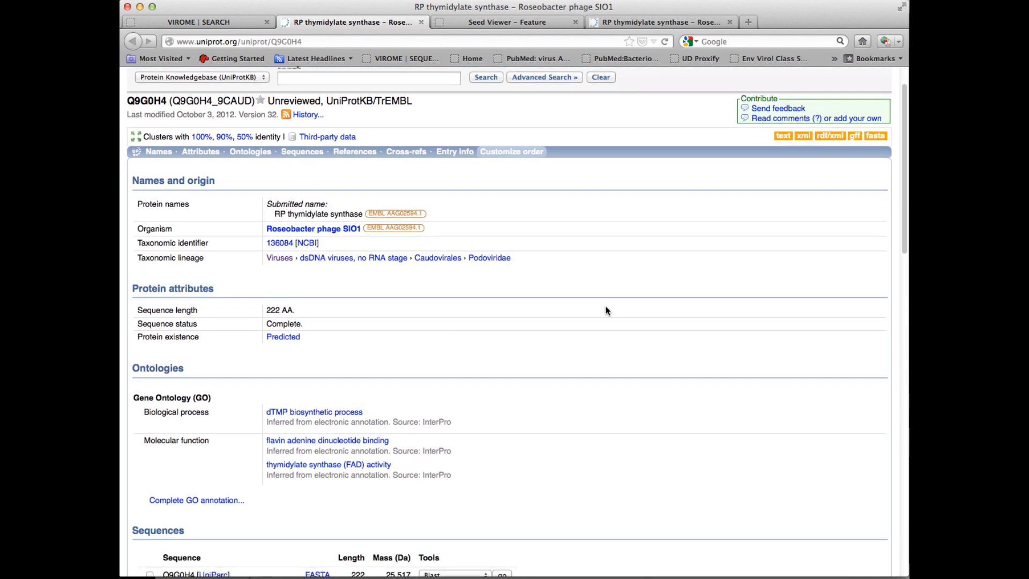
scroll(606, 310, "down", 3)
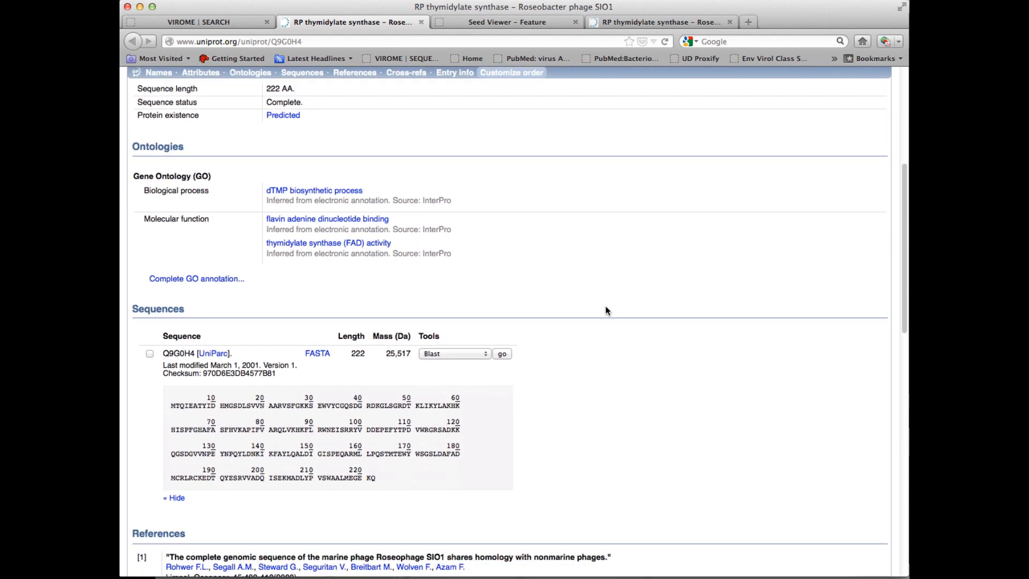
scroll(606, 311, "up", 10)
scroll(606, 310, "up", 2)
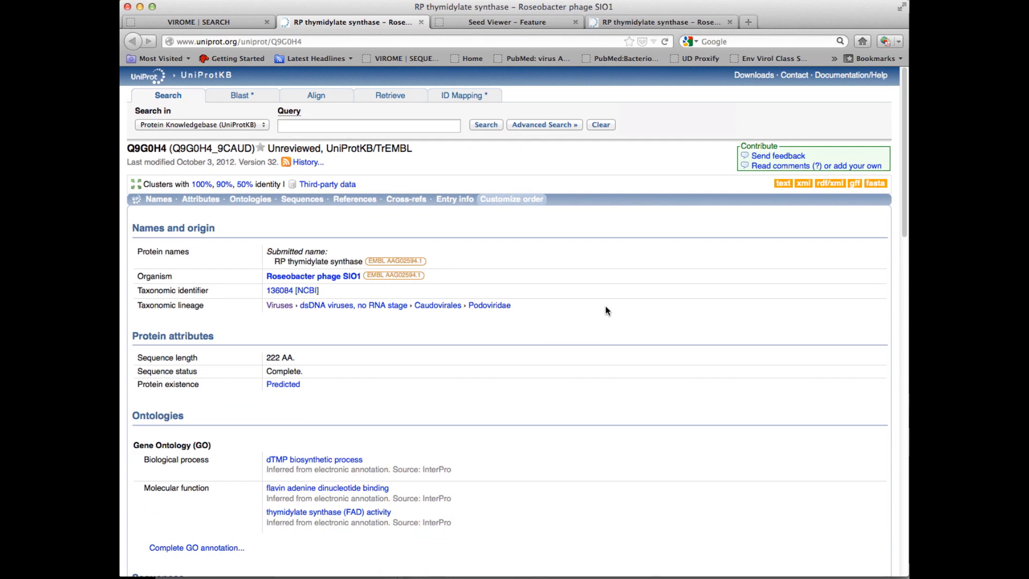
left_click(251, 22)
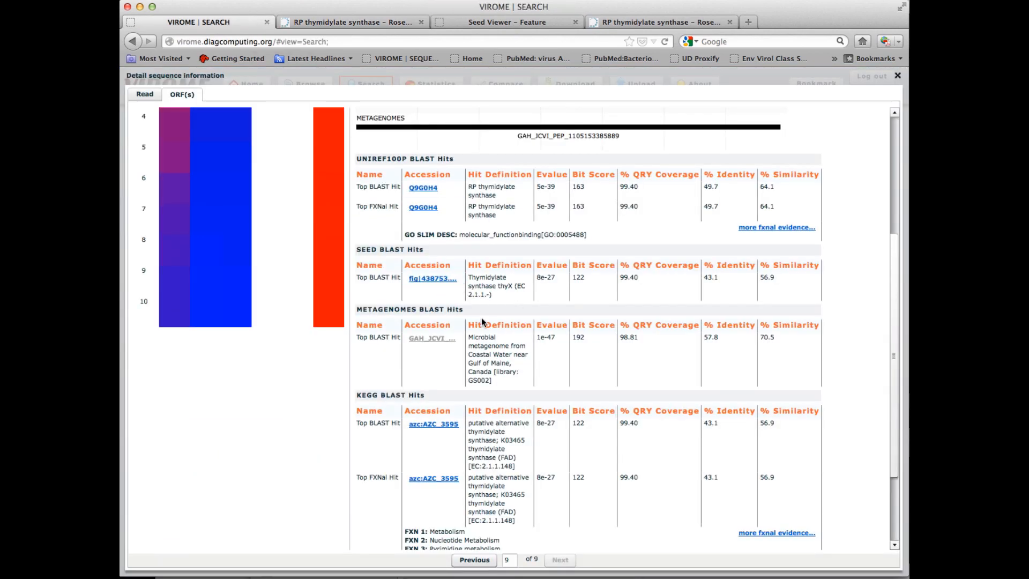
Step: Switch the detail sequence information window to the Read view of the contig
scroll(860, 332, "down", 3)
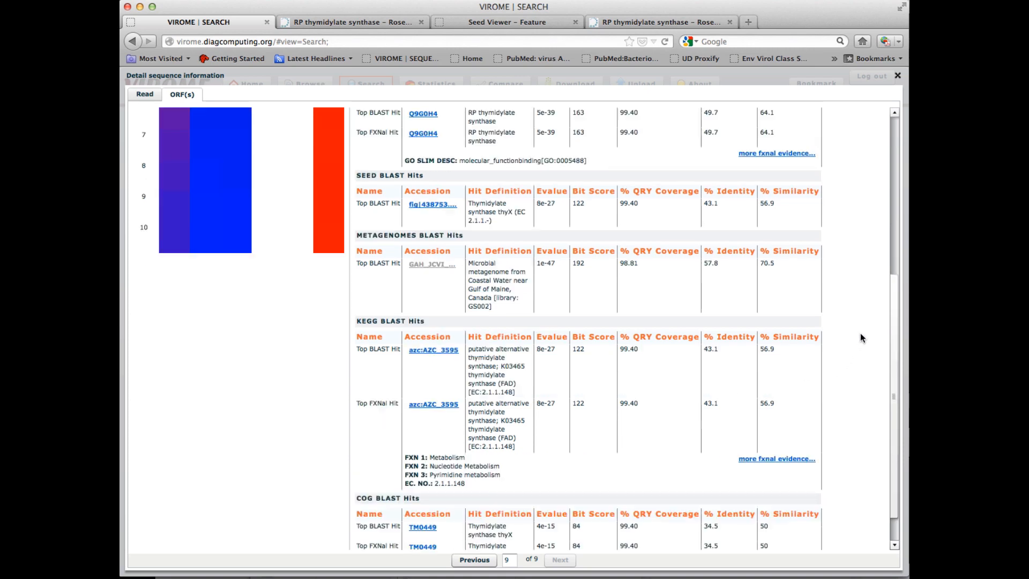
scroll(860, 333, "up", 9)
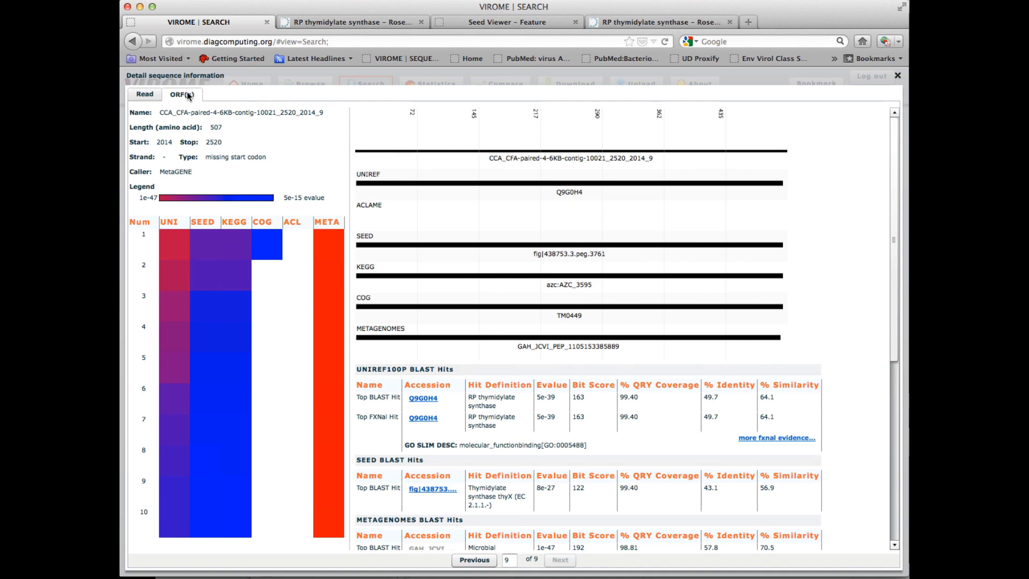
left_click(145, 95)
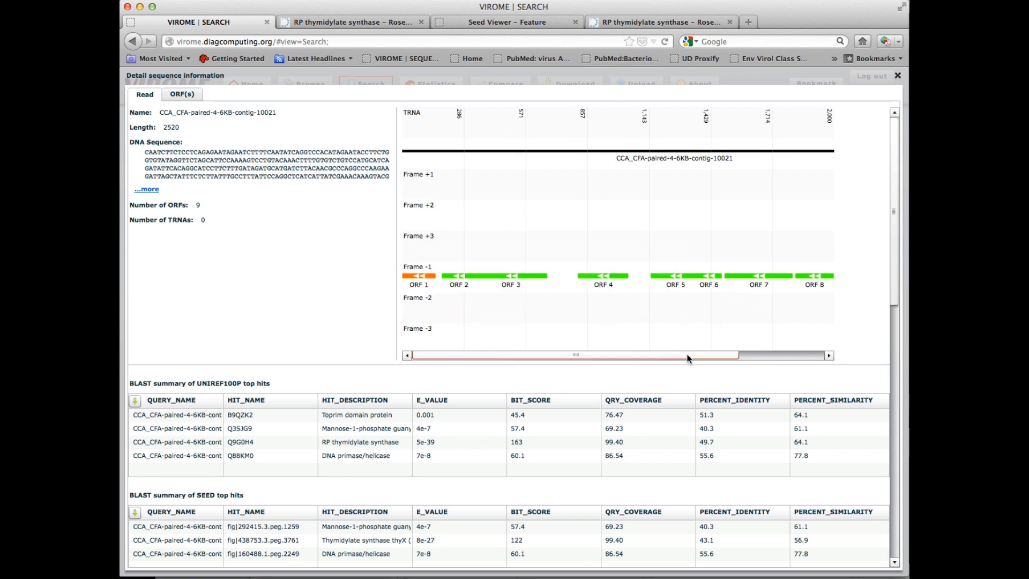
Step: Open the ORF details of the Toprim domain protein hit from the UniRef100P summary, then close the detail window
left_click_drag(712, 355, 652, 371)
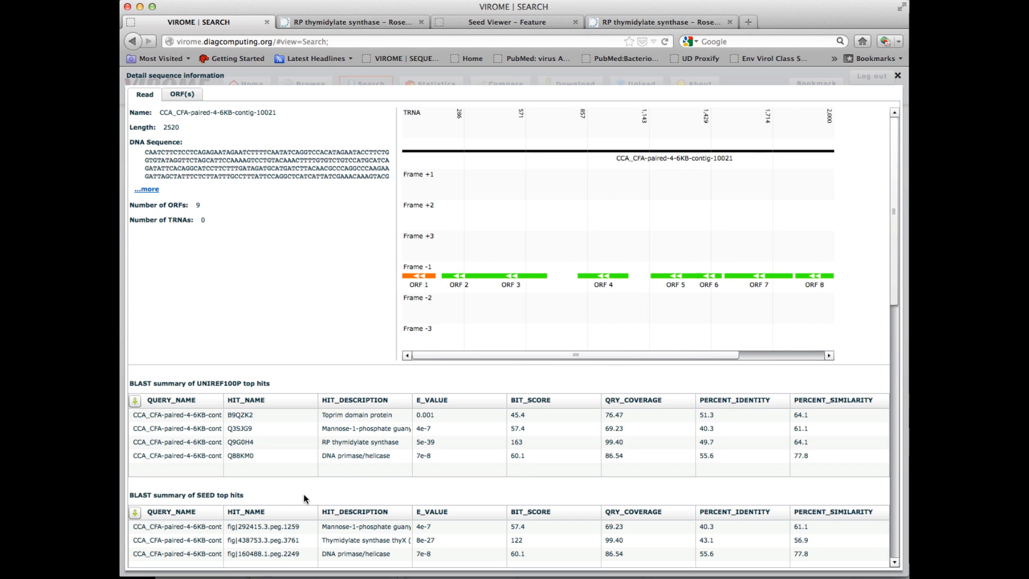
left_click_drag(893, 206, 988, 211)
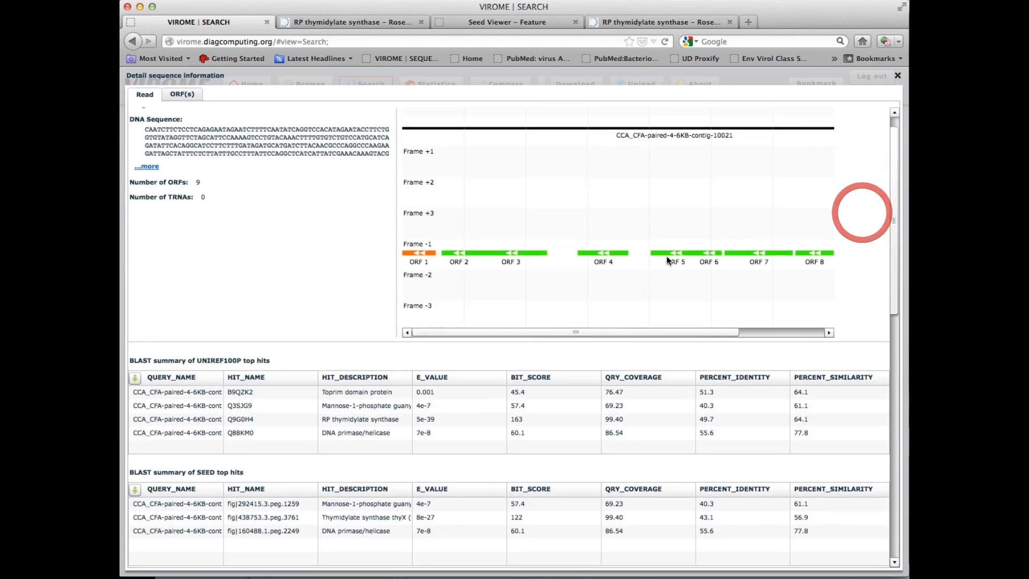
double_click(354, 392)
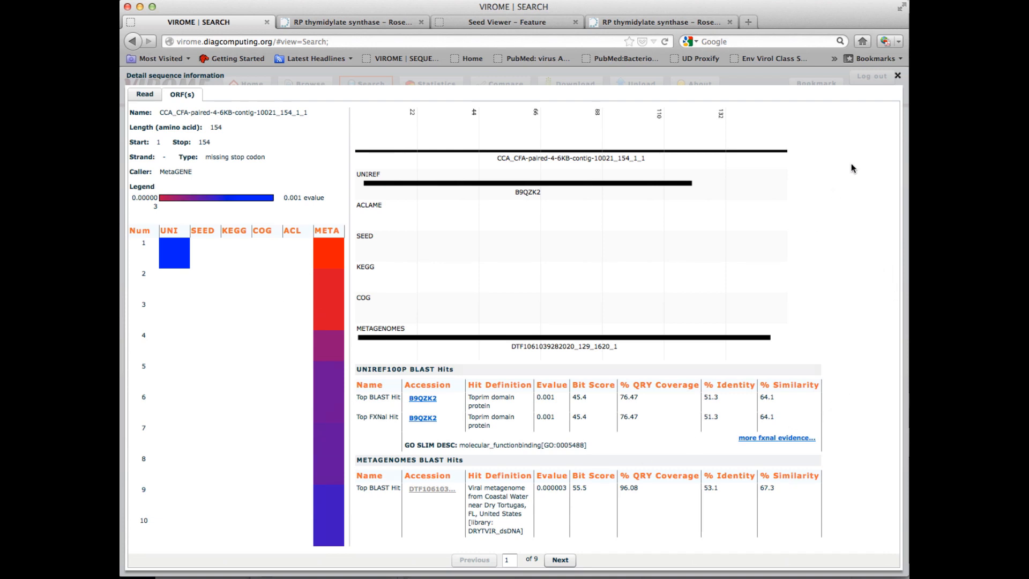
left_click(897, 75)
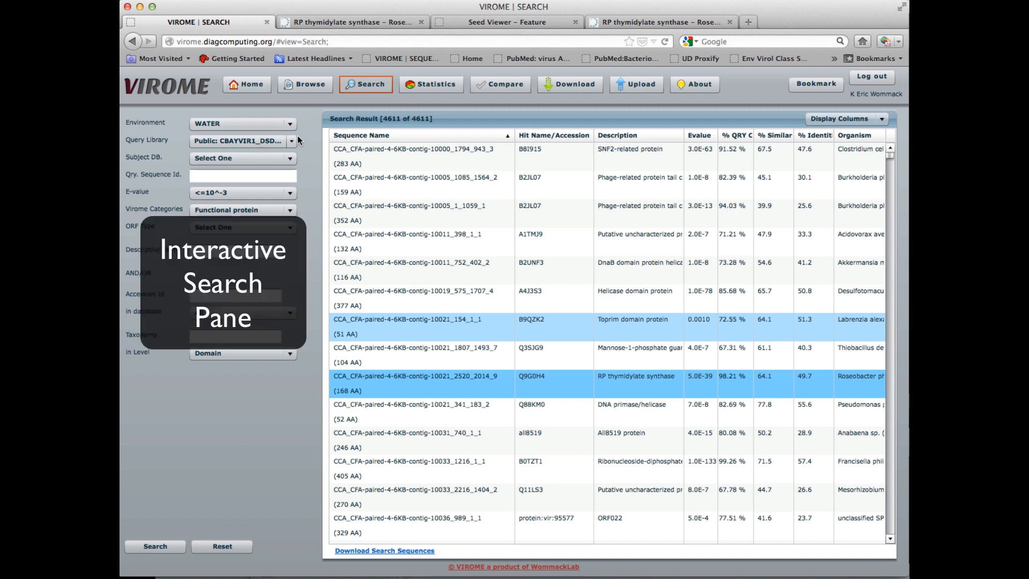
Step: Examine the search pane fields and the choices offered for E-value, VIROME Categories and ORF Type
left_click(247, 255)
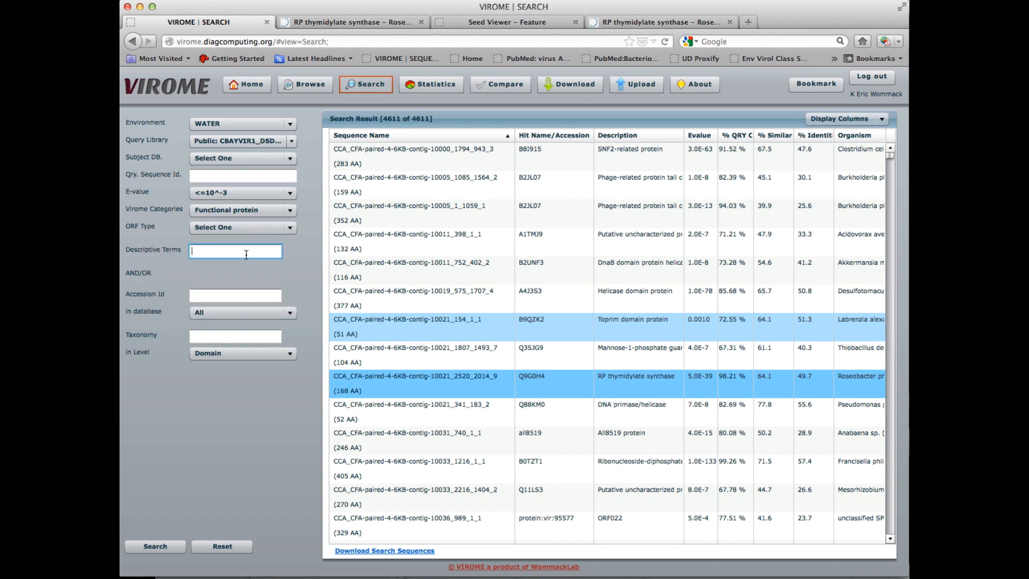
left_click(252, 177)
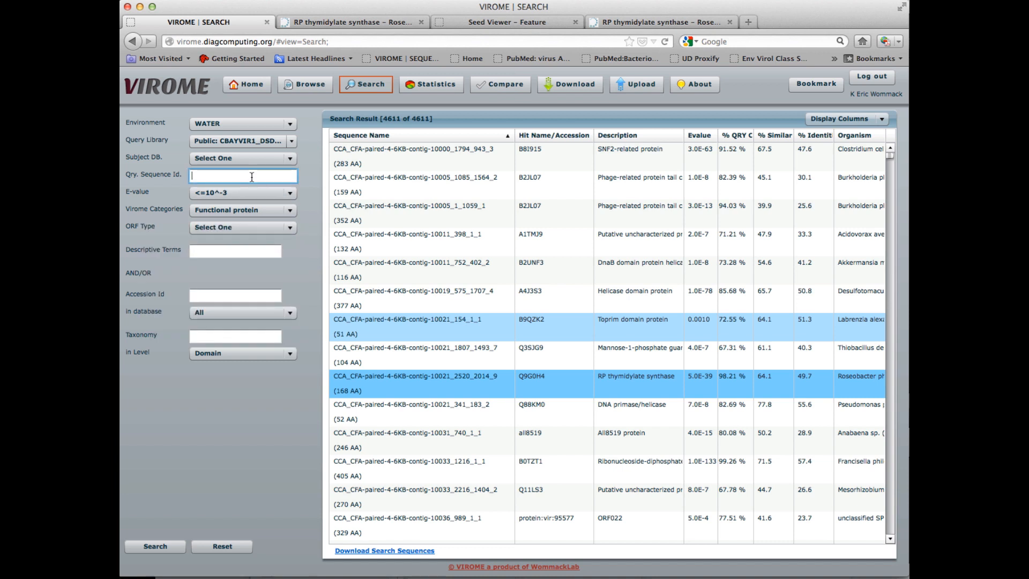
left_click(291, 193)
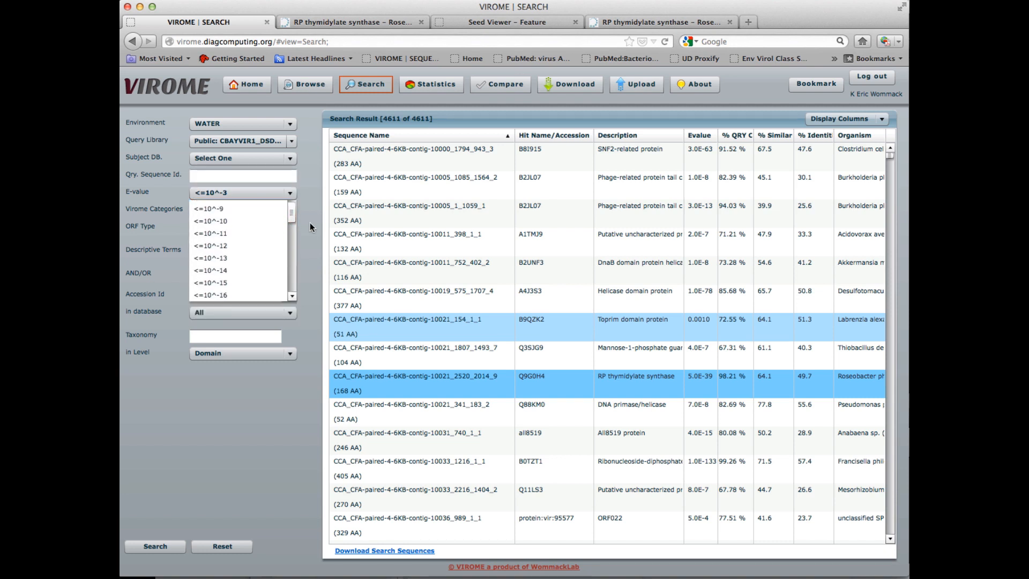
left_click(309, 223)
left_click(290, 210)
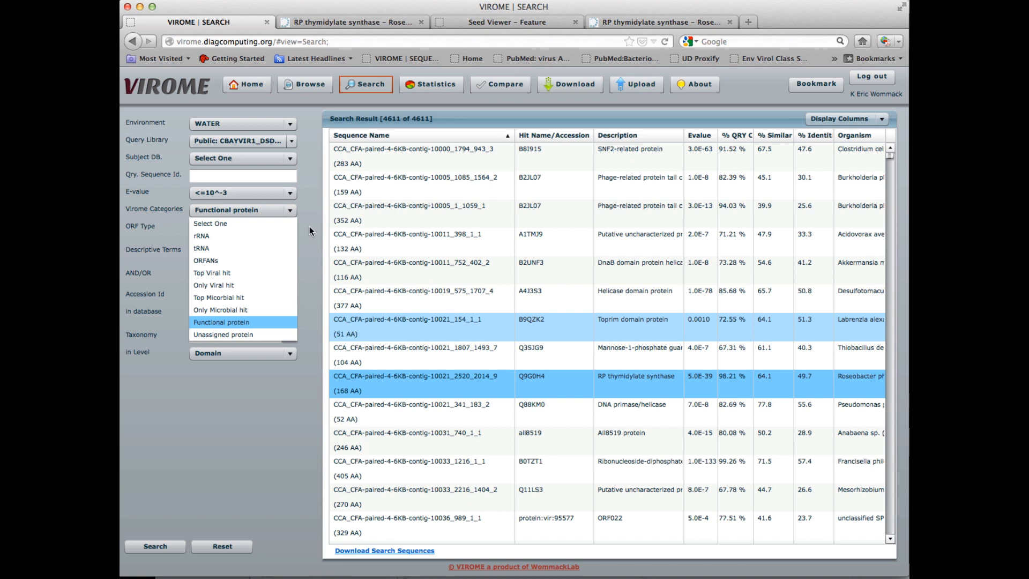
left_click(310, 226)
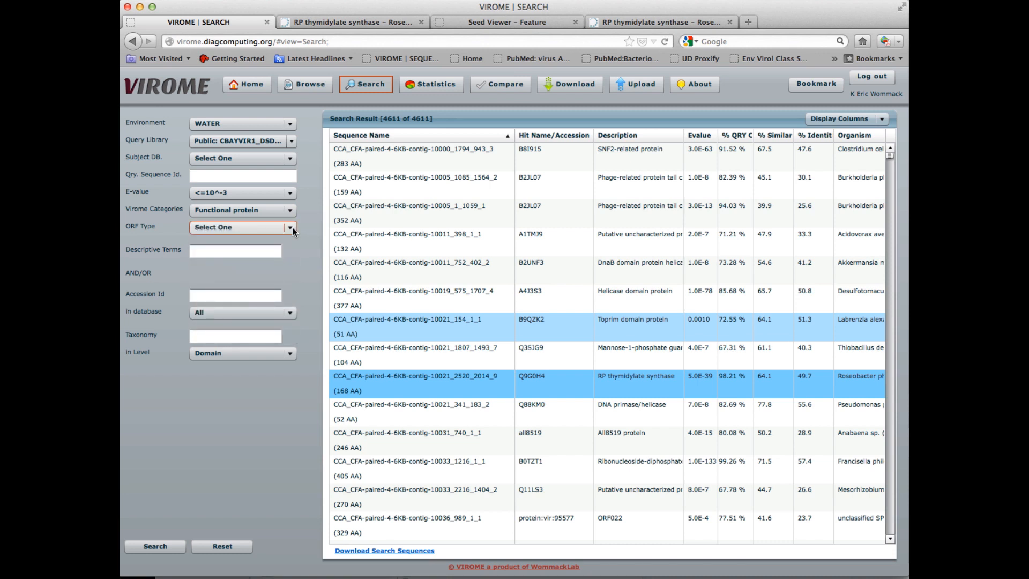
left_click(293, 227)
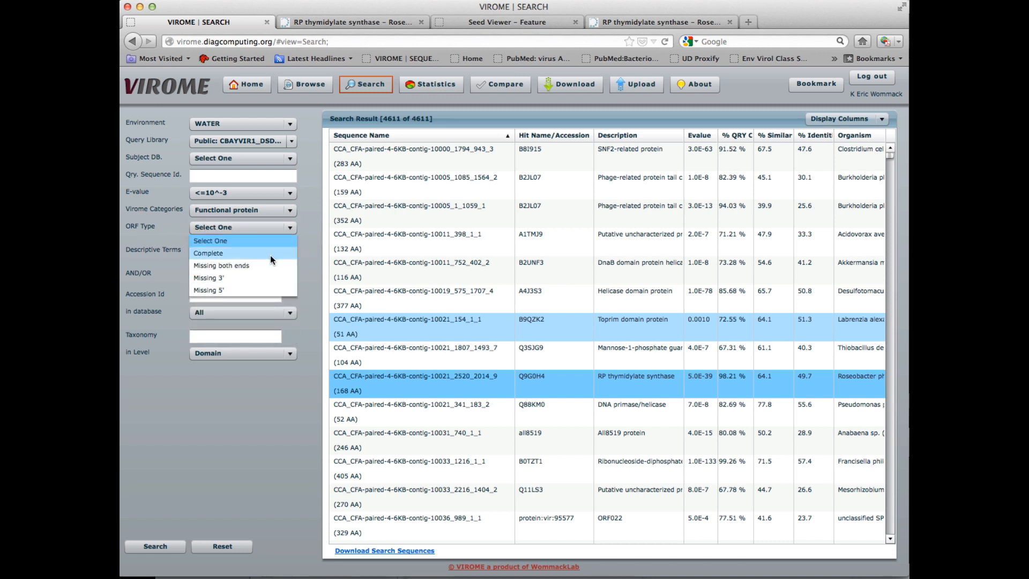
left_click(307, 252)
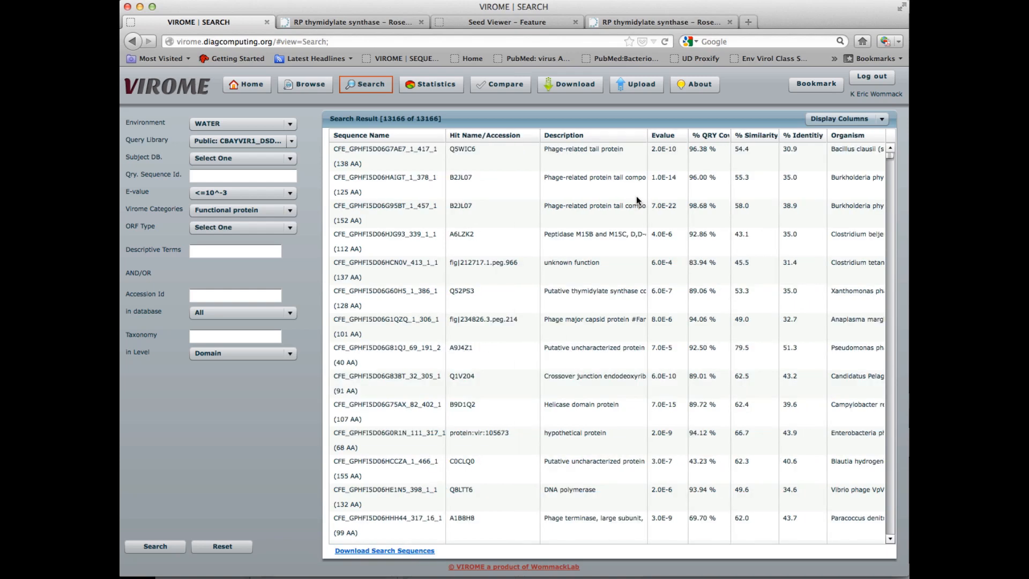
Step: Load the bookmarked search "Functional protein LA260"
left_click(648, 212)
left_click(819, 83)
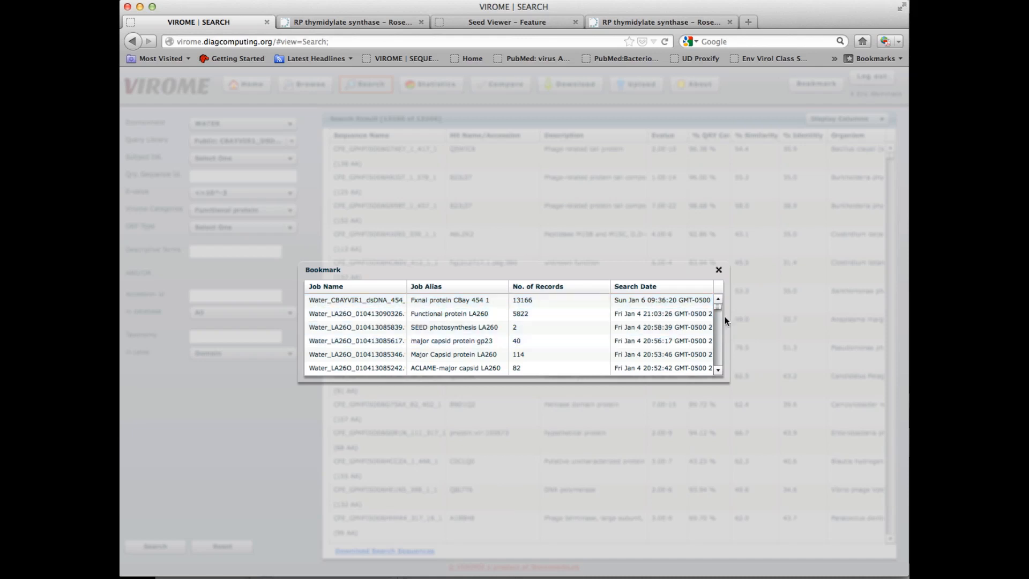
left_click(543, 314)
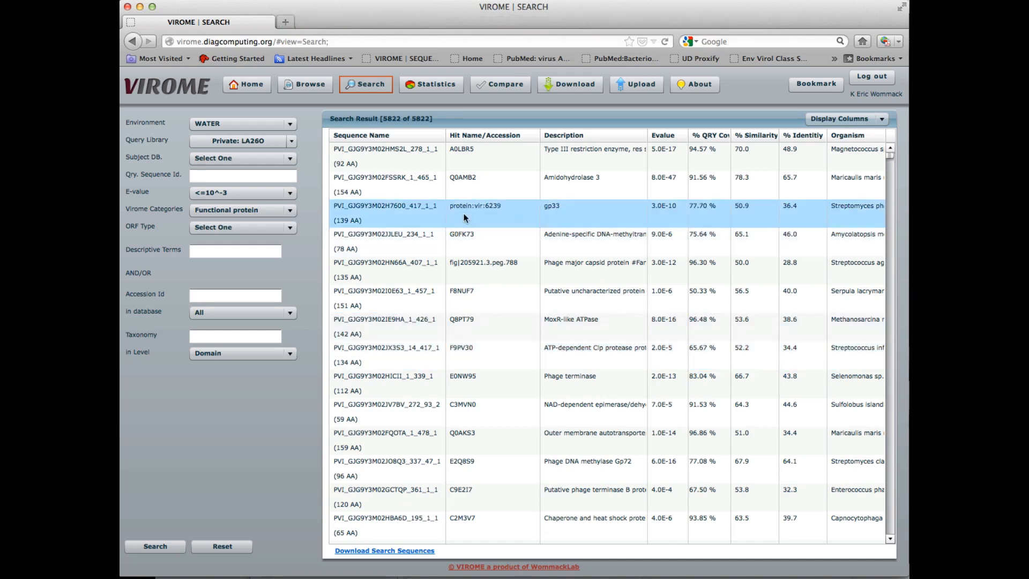
Step: Browse the public water libraries and open the statistics of library CBAYVIR1_dsDNA_454
left_click(313, 86)
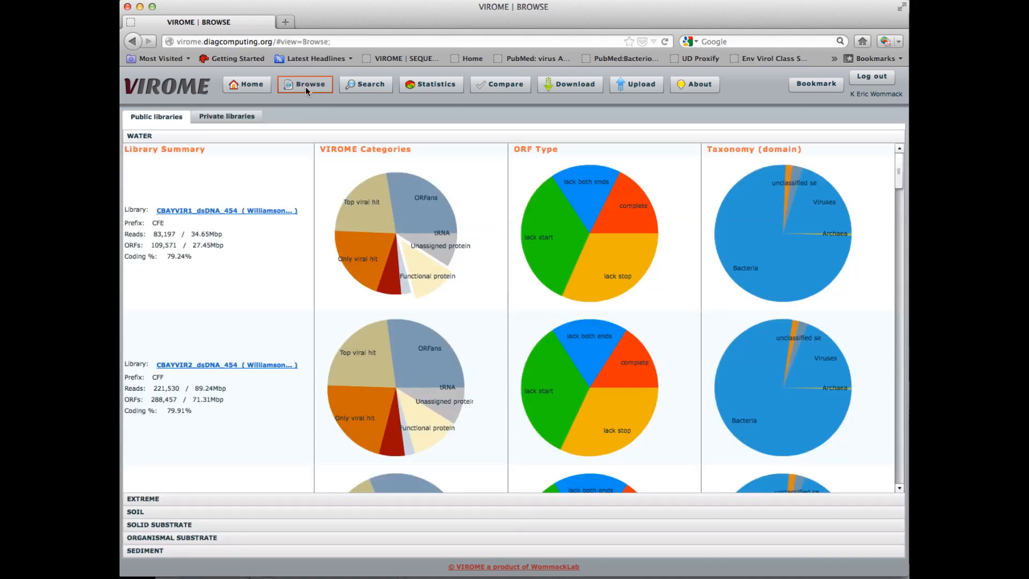
left_click(245, 212)
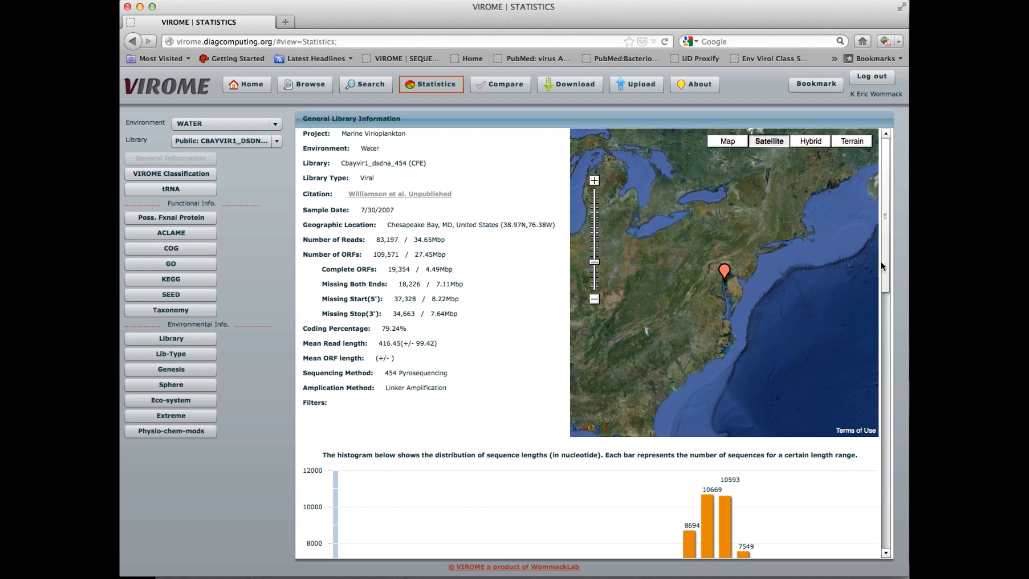
Step: Show the VIROME Classification statistics for the library and scroll through its charts
left_click_drag(880, 262, 876, 239)
left_click(201, 173)
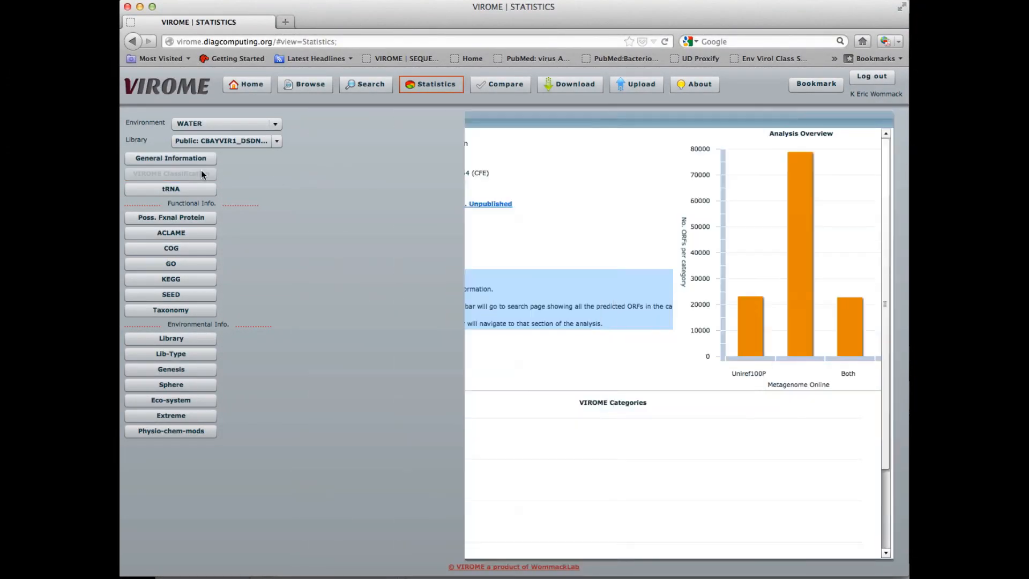
scroll(554, 374, "down", 4)
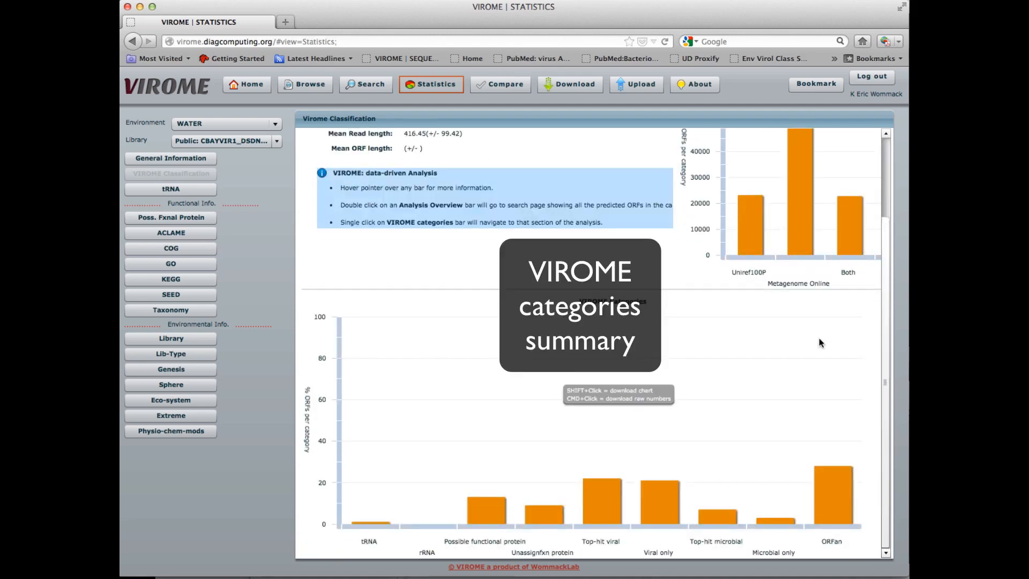
scroll(881, 336, "up", 2)
scroll(874, 284, "up", 2)
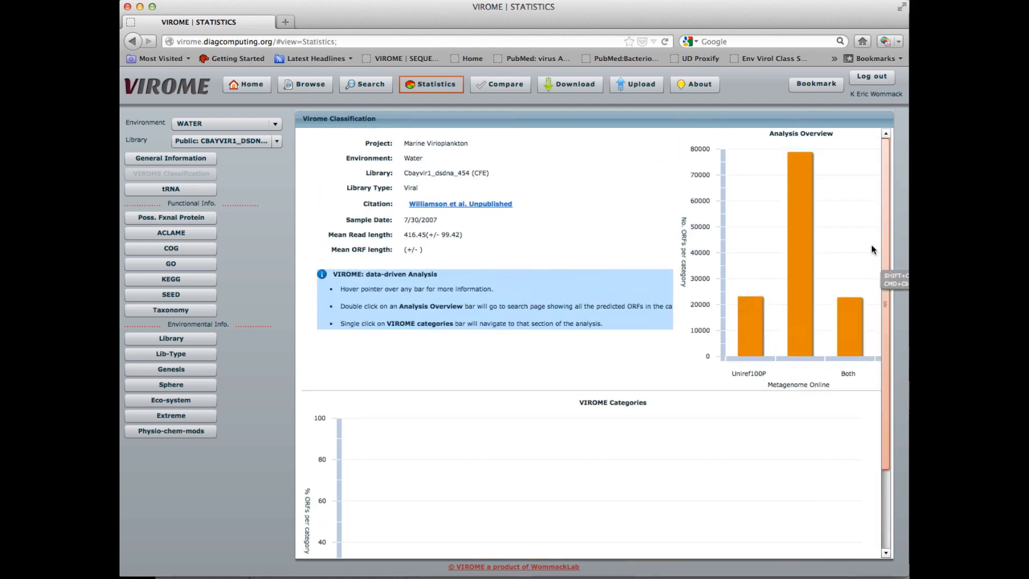
scroll(877, 316, "down", 4)
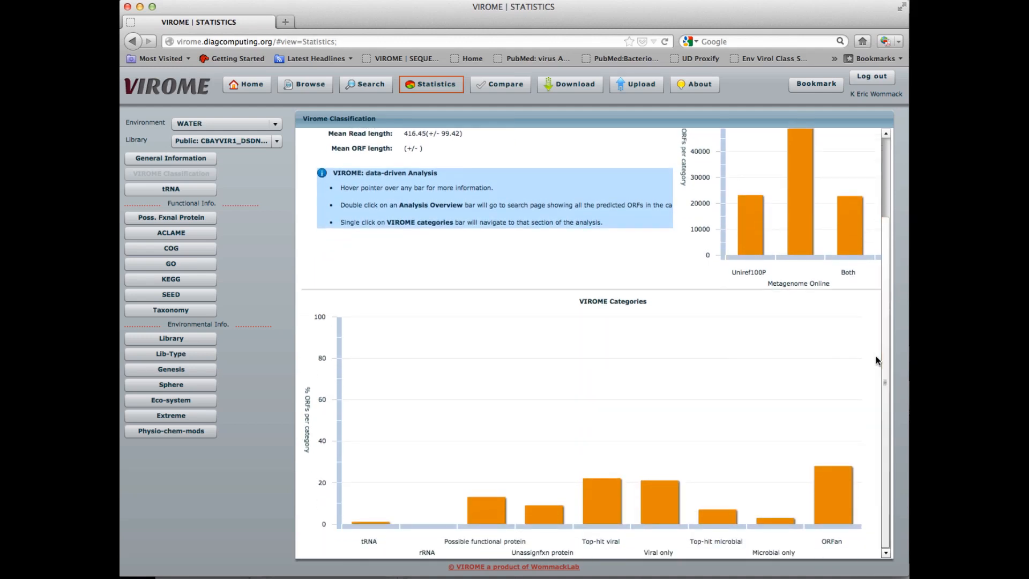
left_click_drag(885, 350, 887, 266)
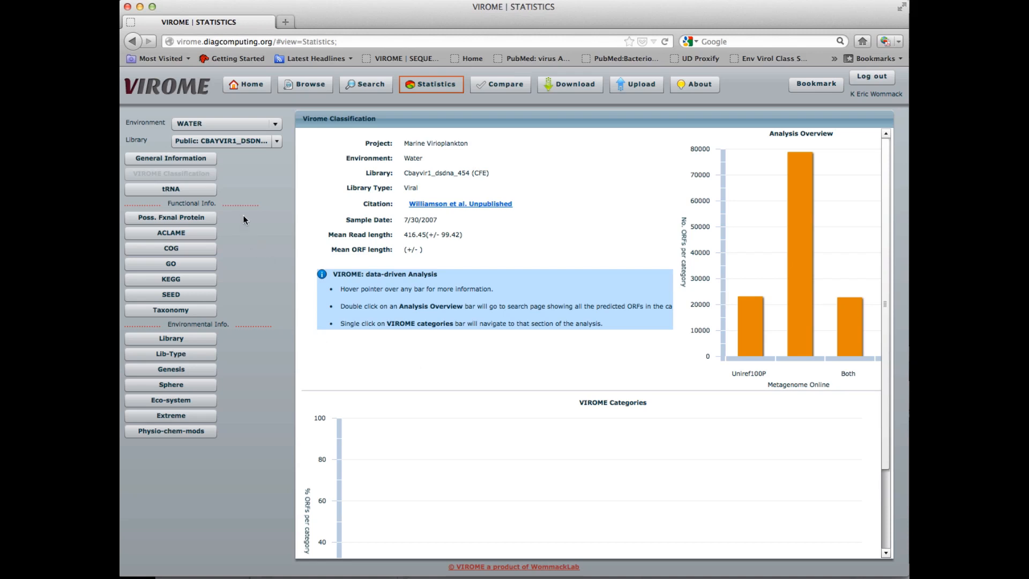
Step: Show the tRNA summary for the library and scroll to its tRNA table
left_click(199, 191)
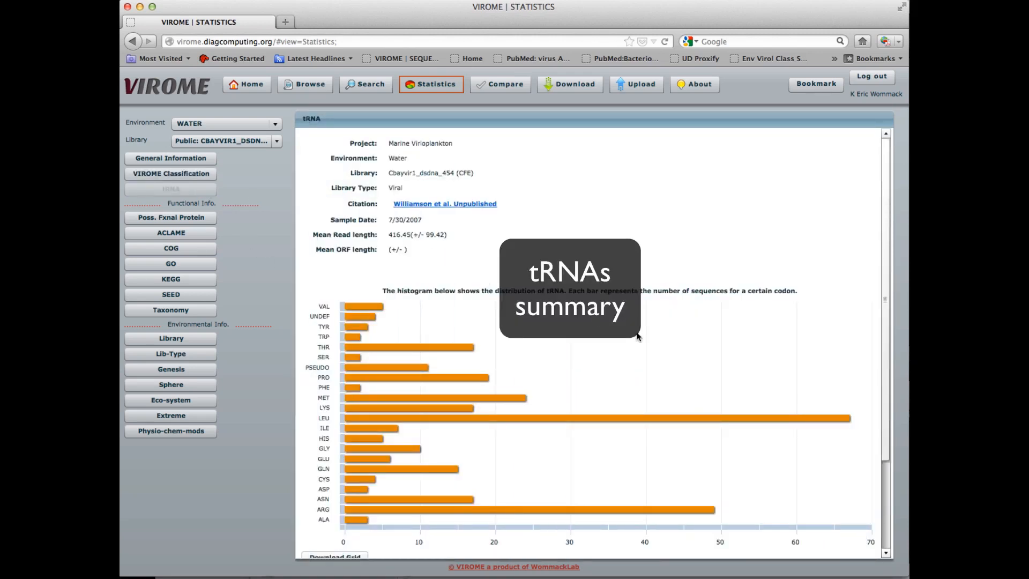
scroll(835, 364, "down", 3)
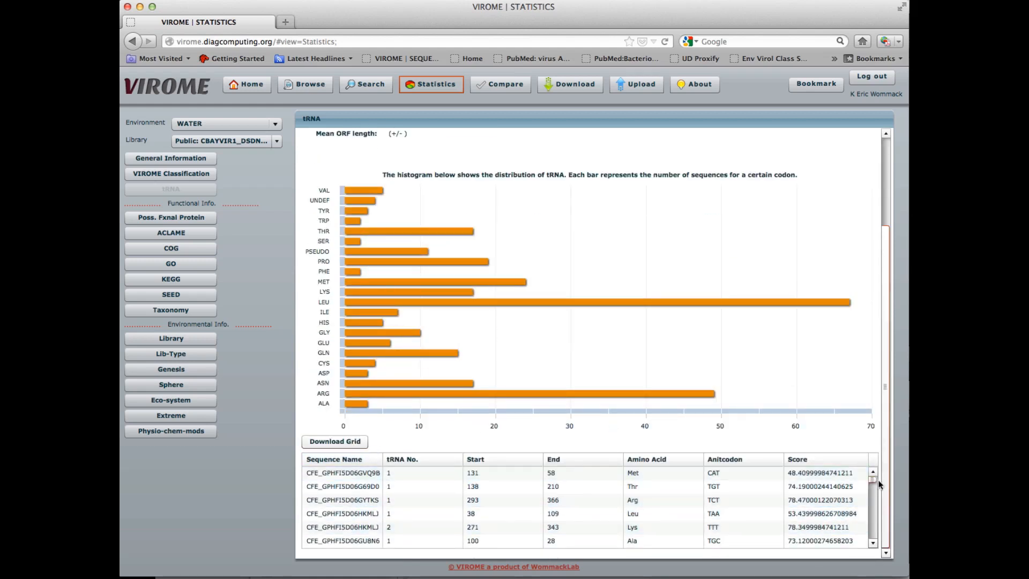
mouse_move(872, 479)
left_mouse_down()
mouse_move(874, 496)
mouse_move(872, 473)
left_mouse_up()
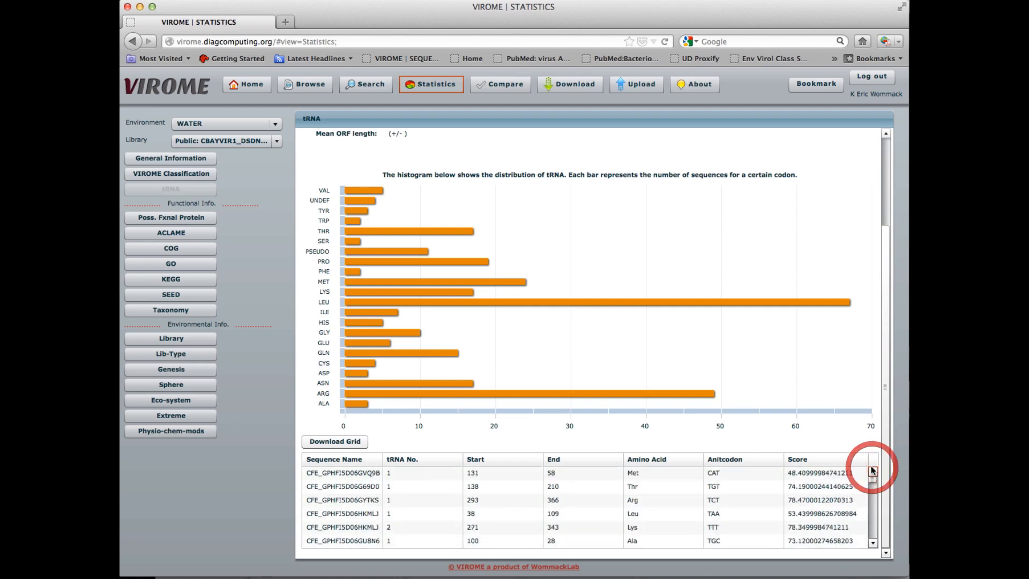
Step: Open the possible functional protein summary, drill into its SEED bar, and step back up to the top SEED level
left_click(187, 218)
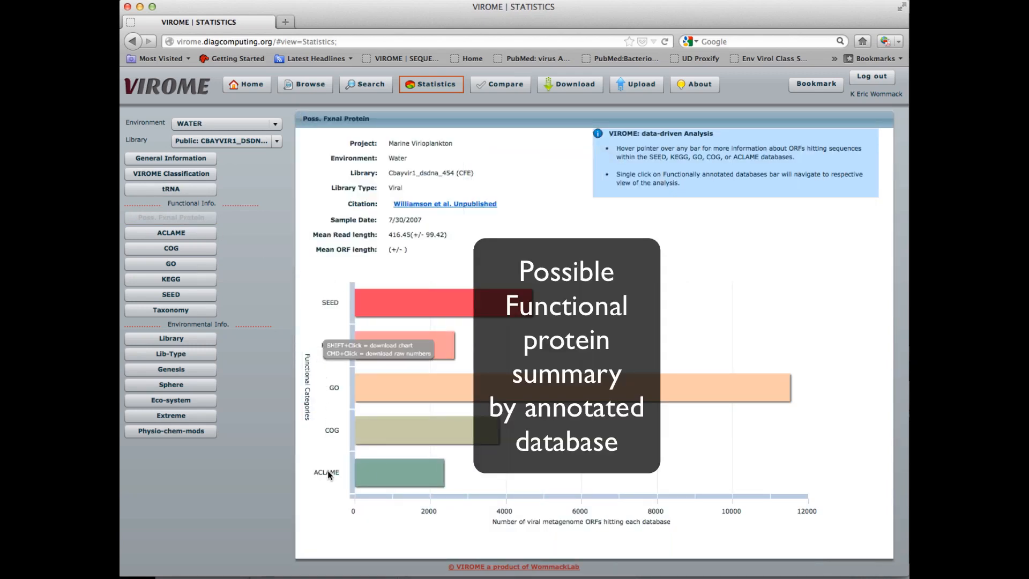
mouse_move(478, 292)
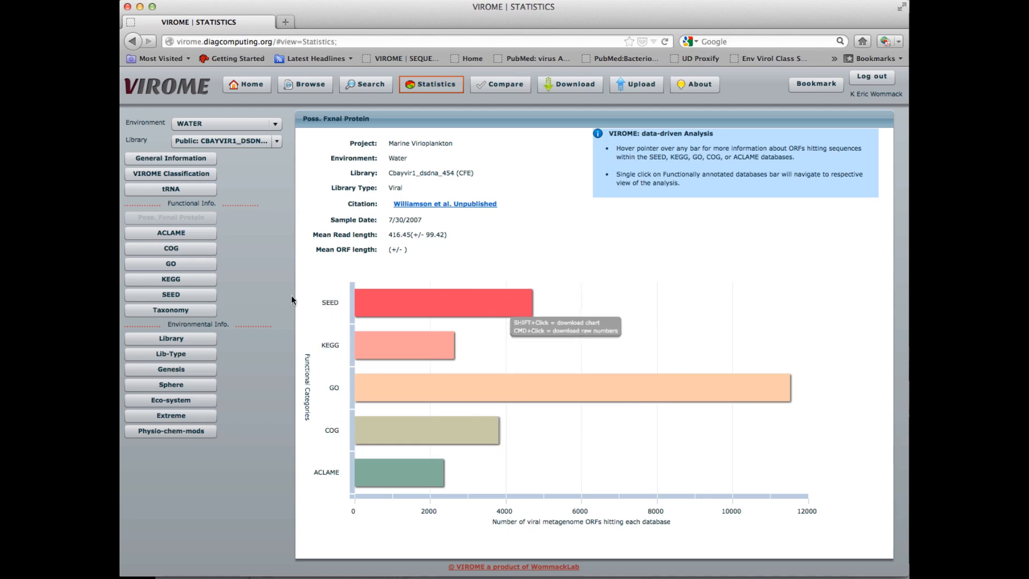
left_click(416, 303)
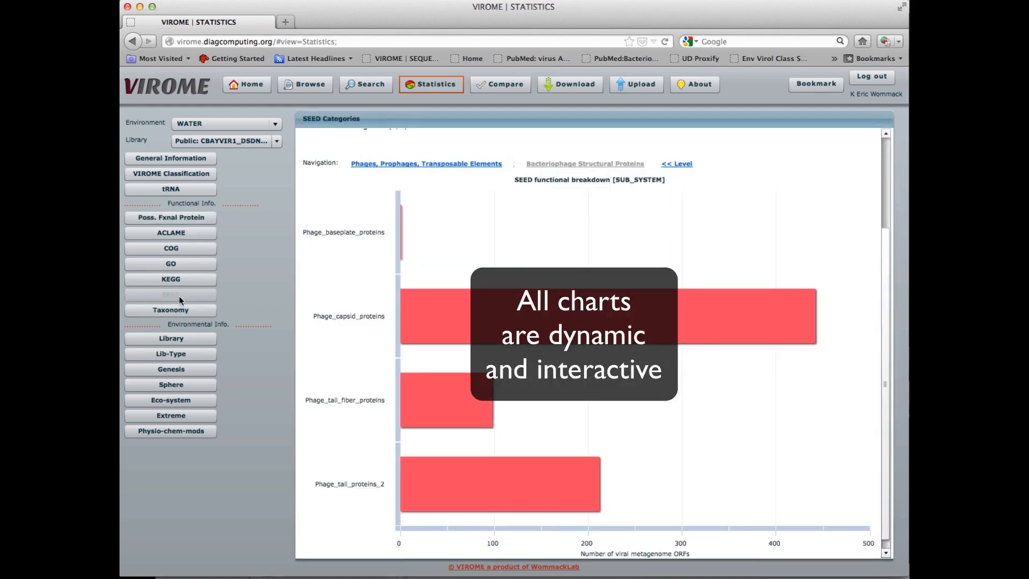
left_click(680, 165)
left_click(537, 164)
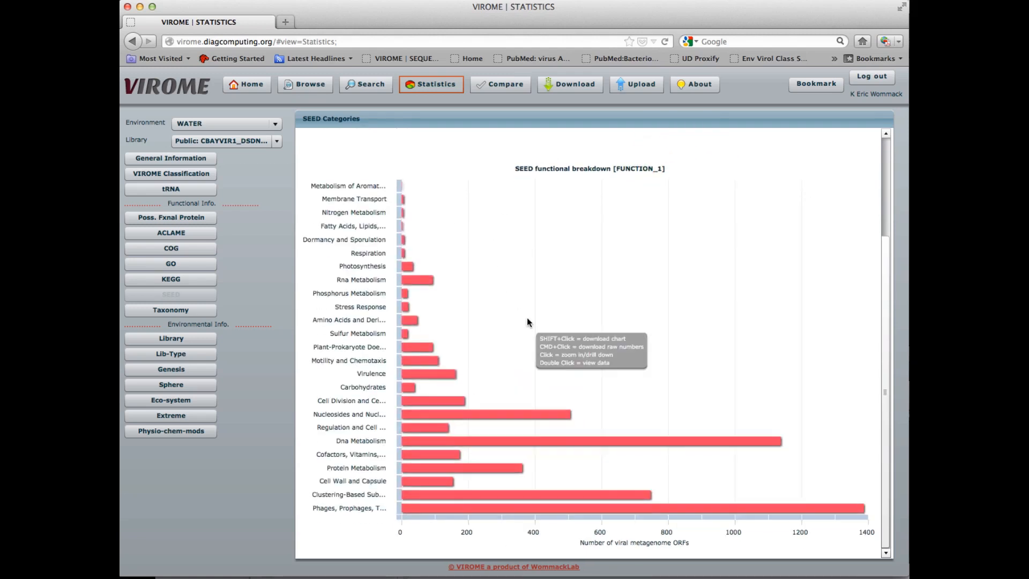
Step: Drill into the SEED chart's Phages, Prophages, Transposable Elements bar and then its Bacteriophage Structural Proteins bar
left_click_drag(885, 405, 888, 441)
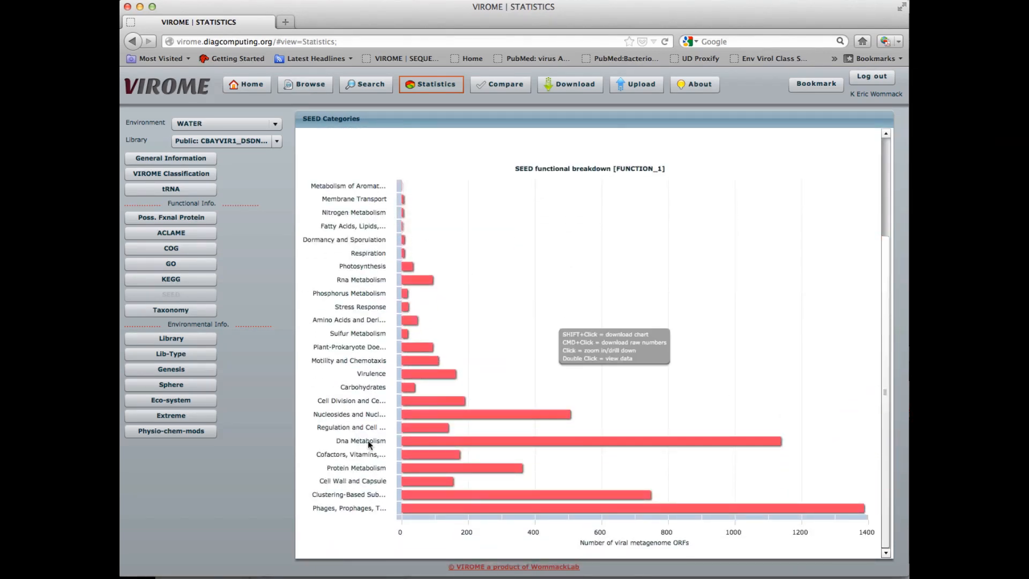
left_click(426, 510)
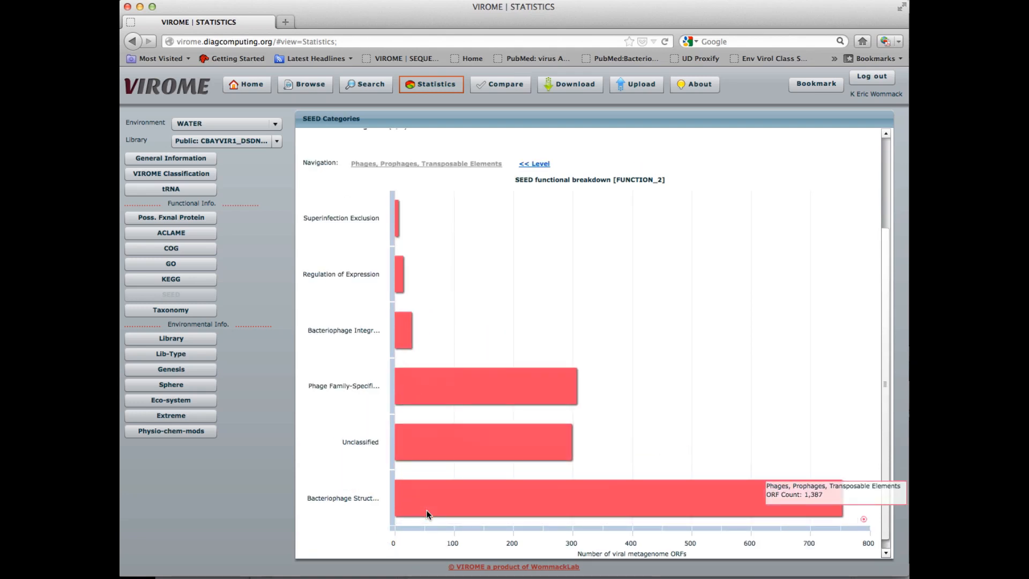
left_click(458, 508)
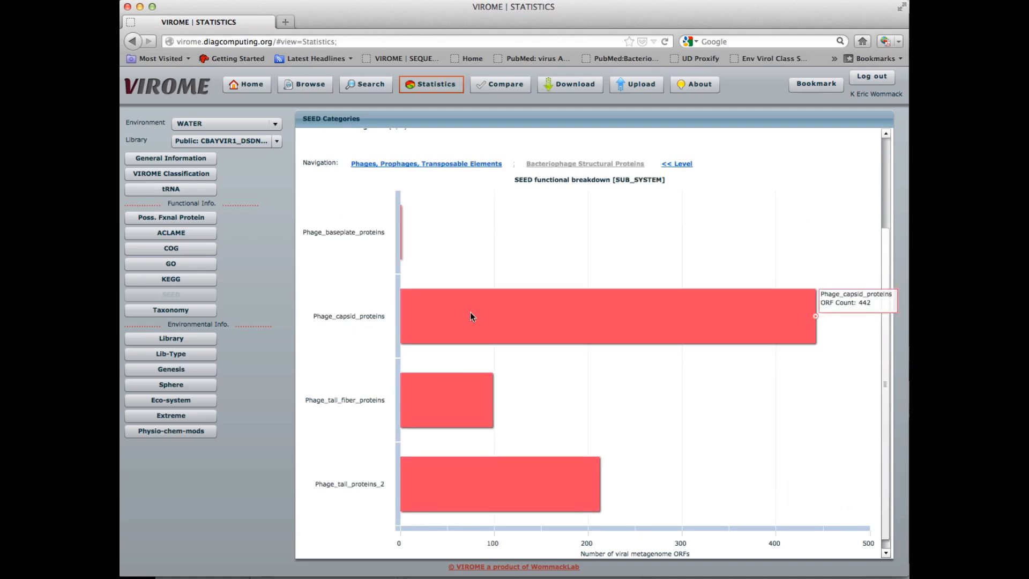
Step: Search the sequences behind the Phage_capsid_proteins bar under the alias SEED capsids and view the results now
left_click(471, 313)
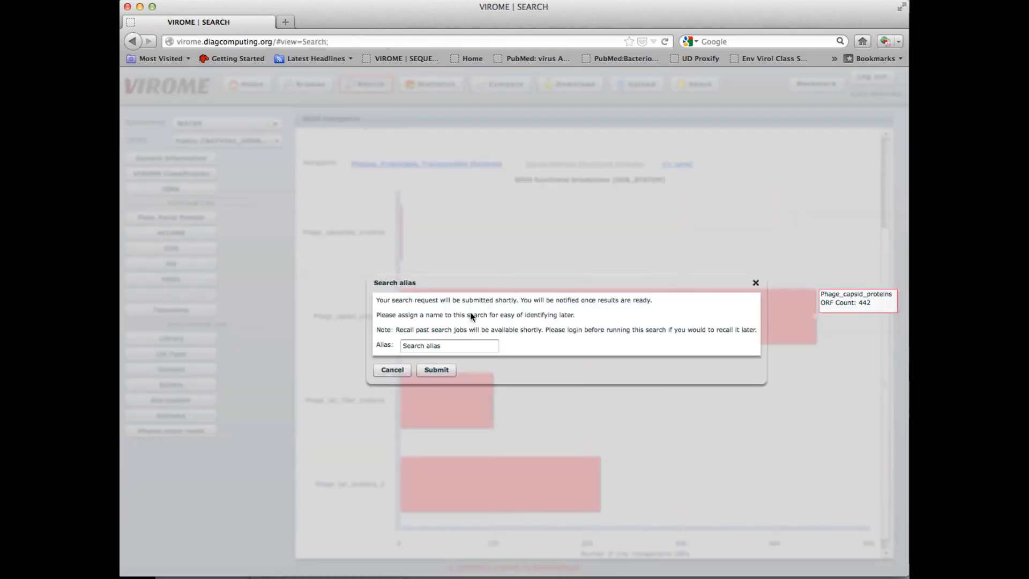
left_click_drag(439, 346, 383, 344)
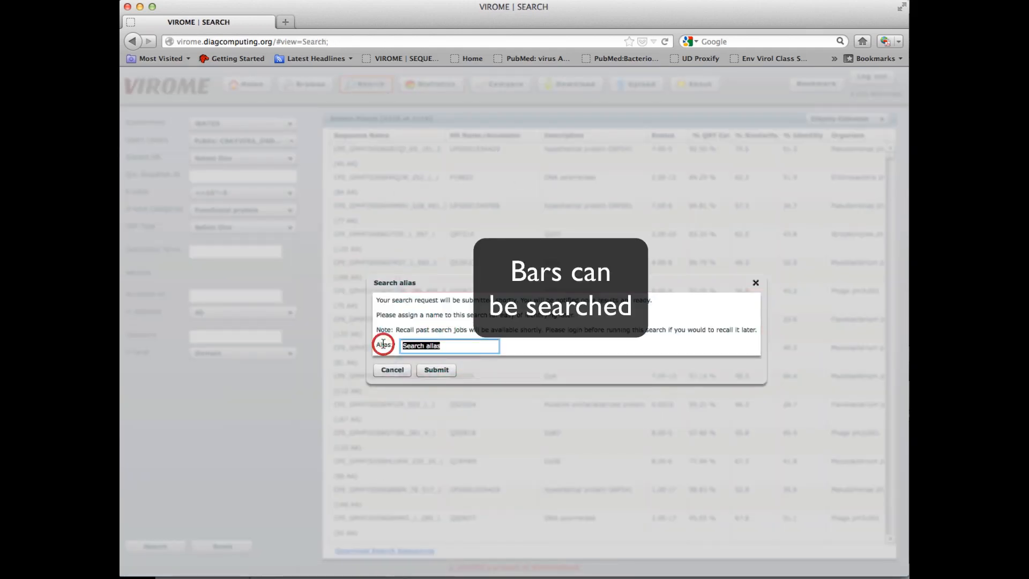
type("SEED capsids")
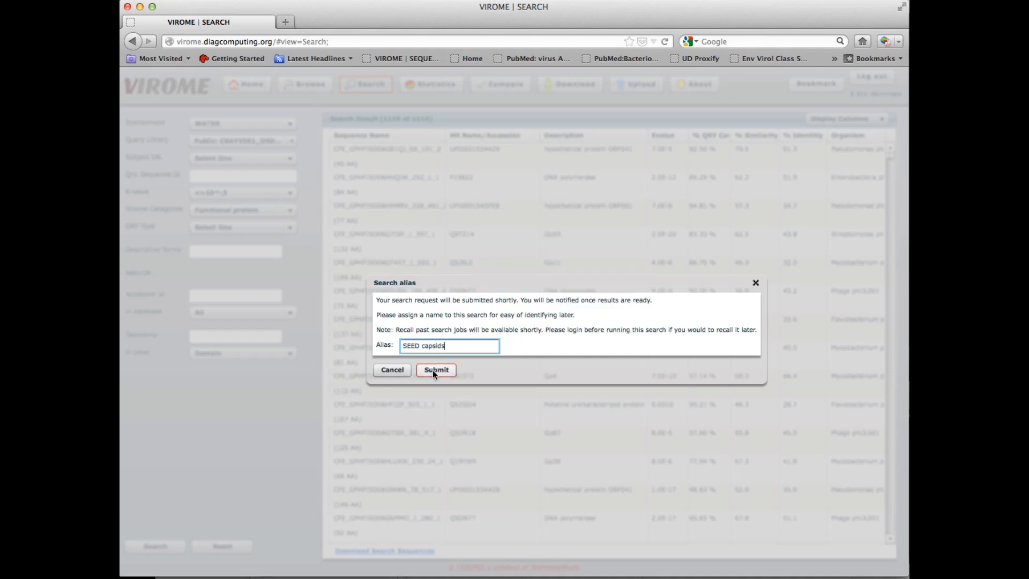
left_click(435, 369)
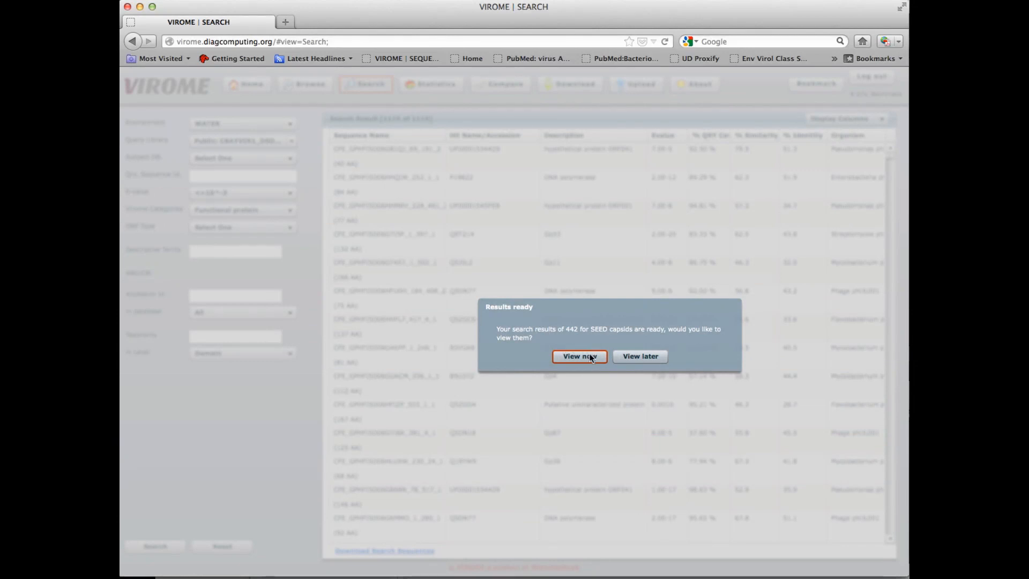
left_click(589, 356)
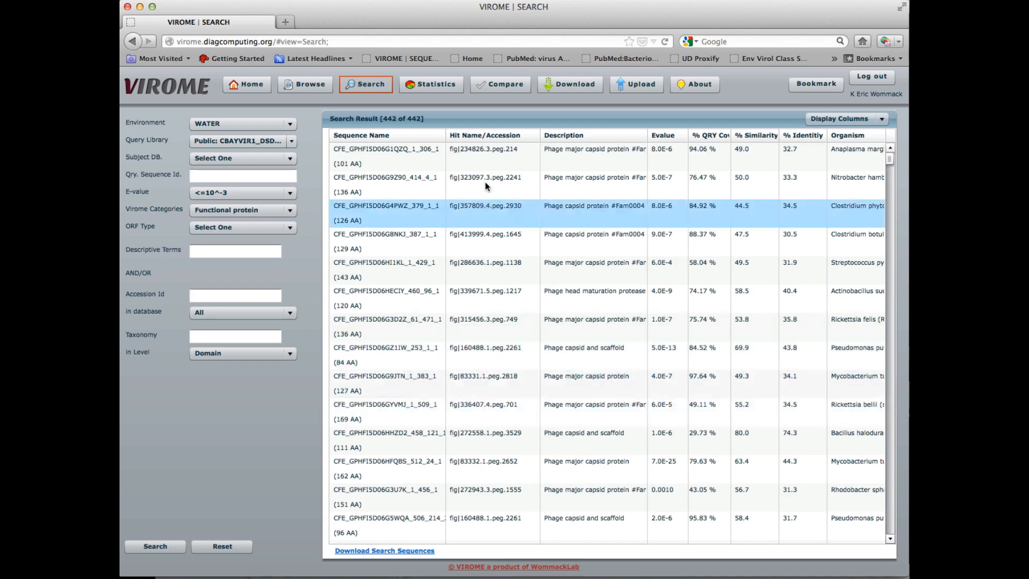
Step: Return to the library statistics, open the Taxonomy breakdown and navigate up to the domain level
left_click(444, 86)
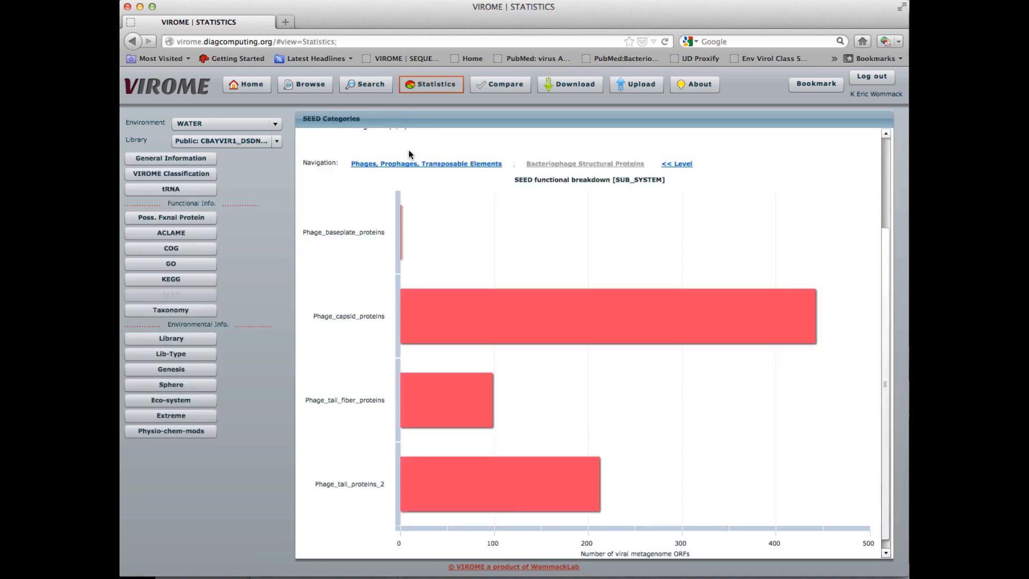
left_click(202, 312)
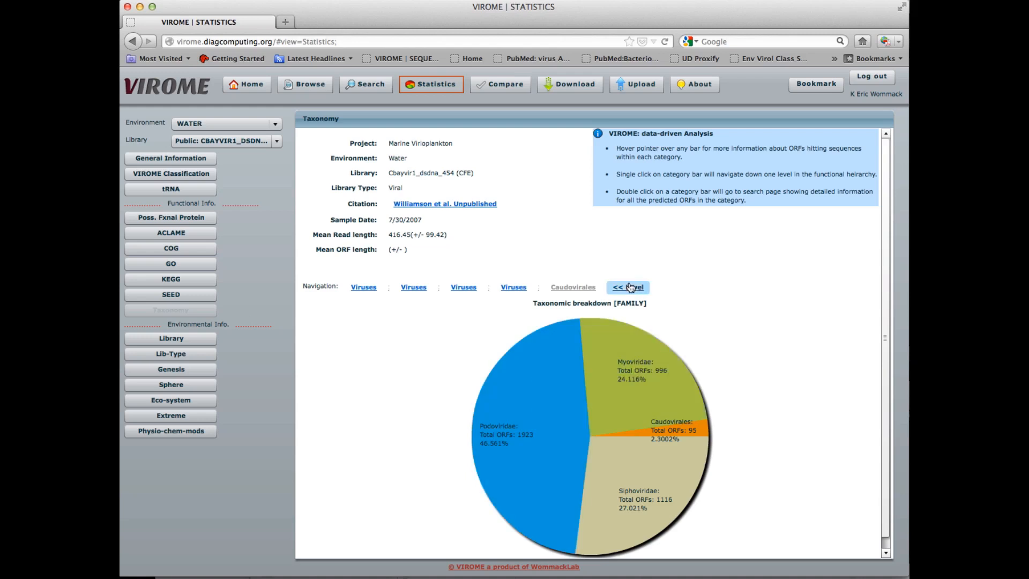
left_click(364, 287)
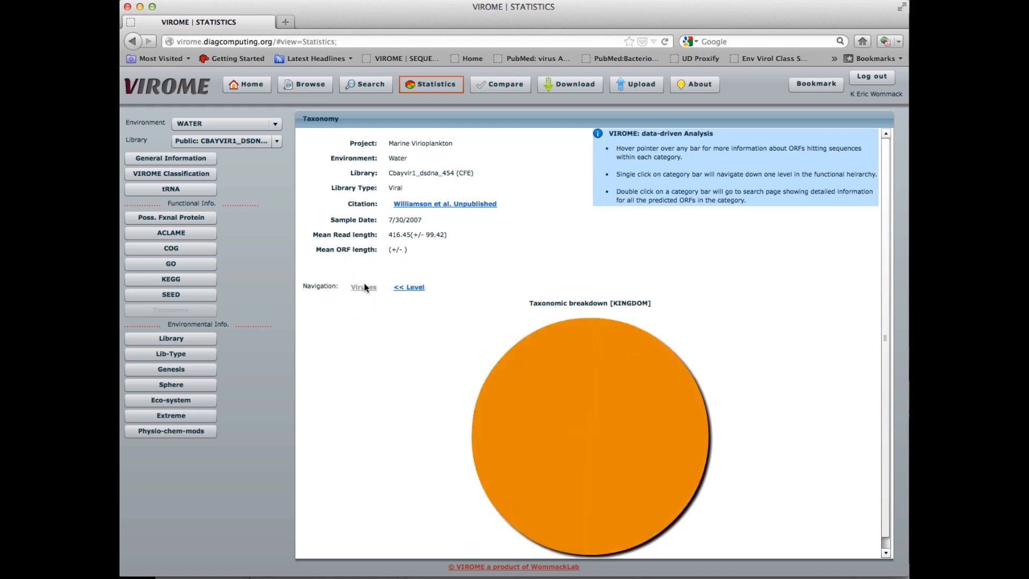
left_click(410, 289)
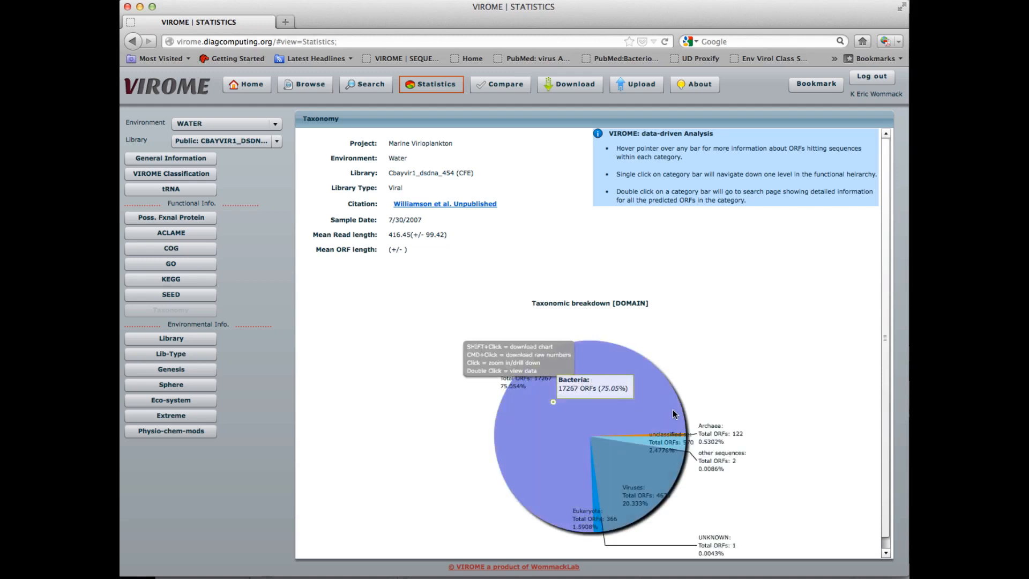
Step: Drill down through the Viruses slice level by level to the family breakdown of Caudovirales
left_click(642, 480)
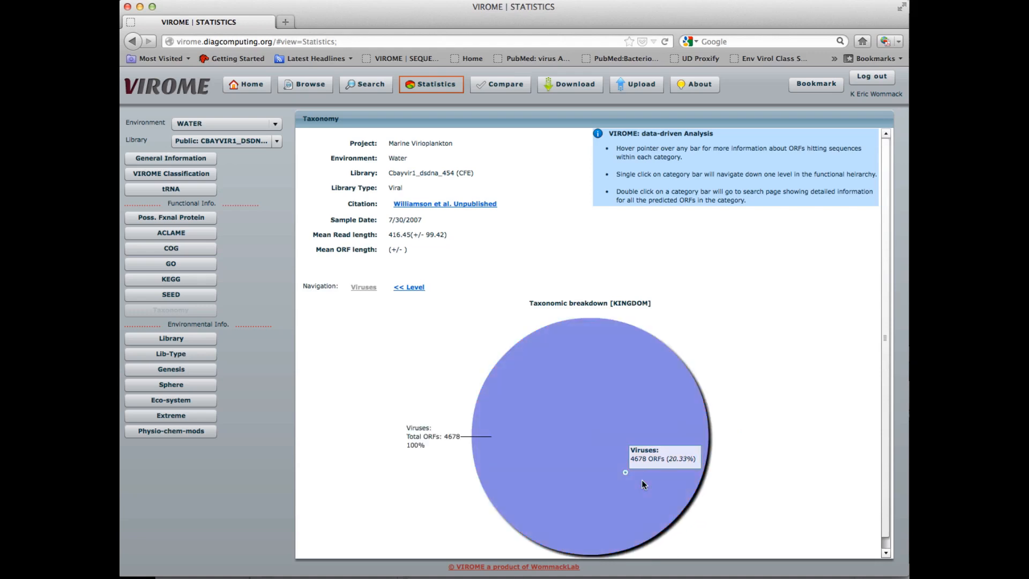
left_click(641, 480)
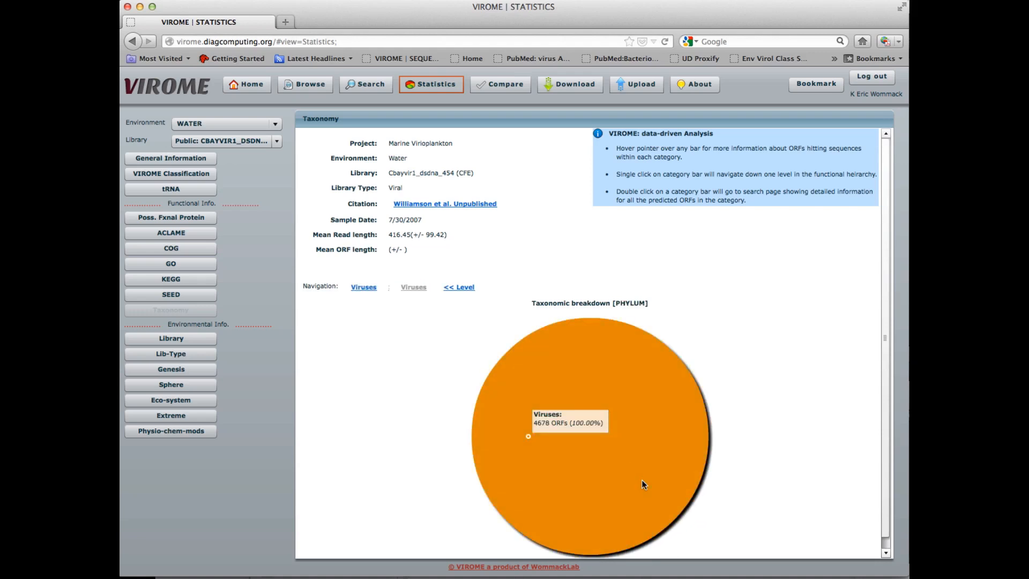
left_click(641, 480)
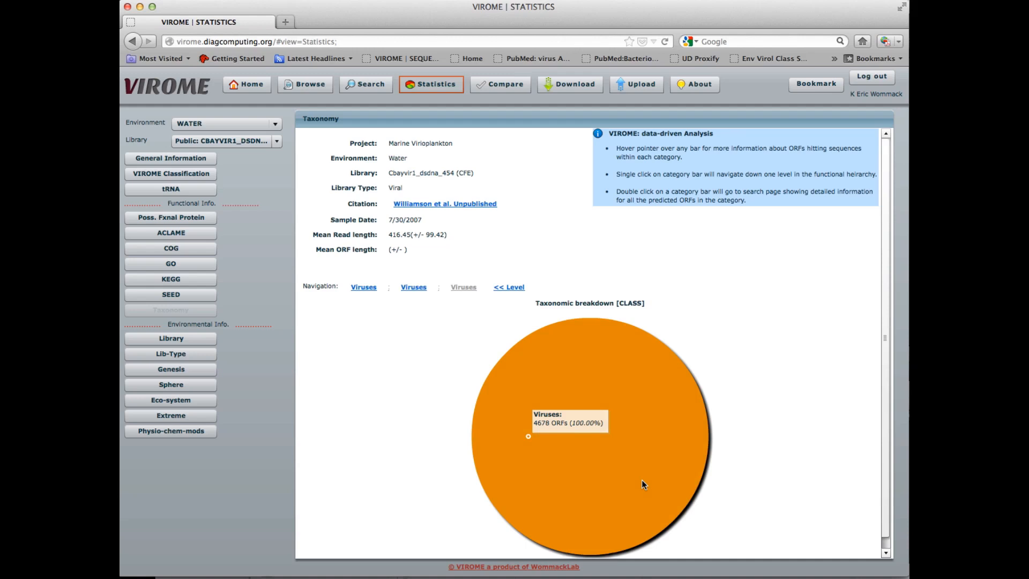
left_click(642, 481)
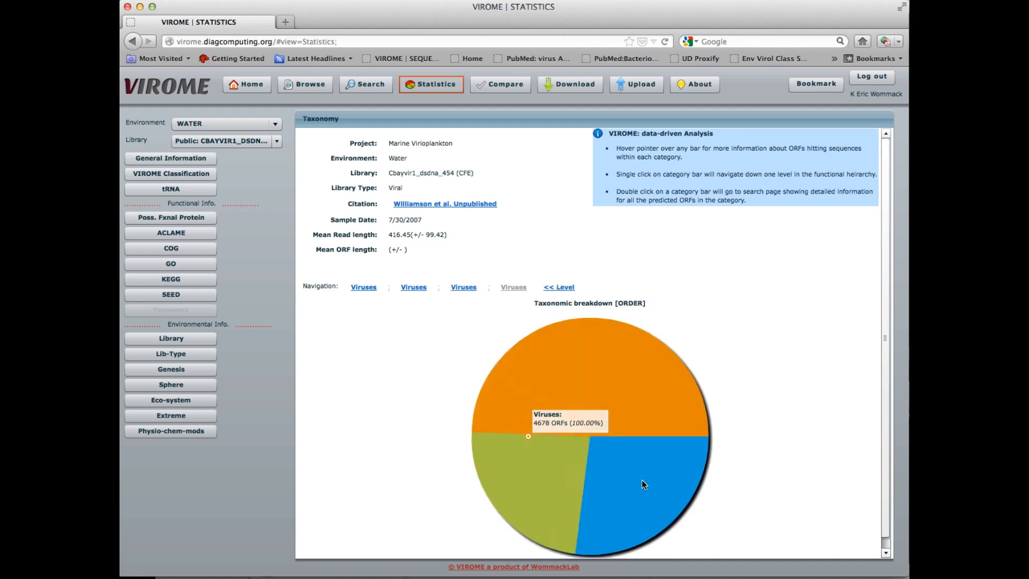
left_click(642, 480)
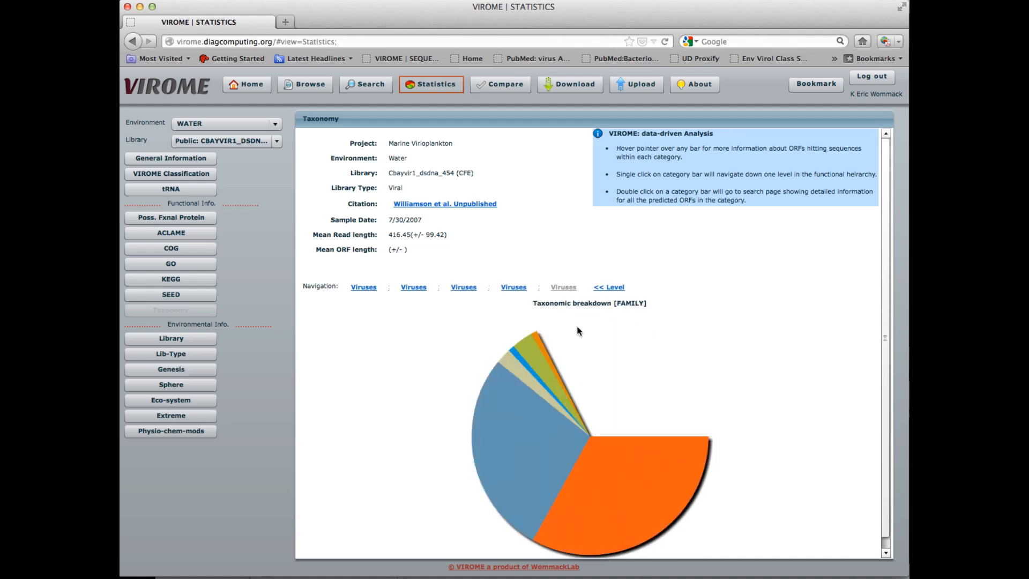
left_click(611, 288)
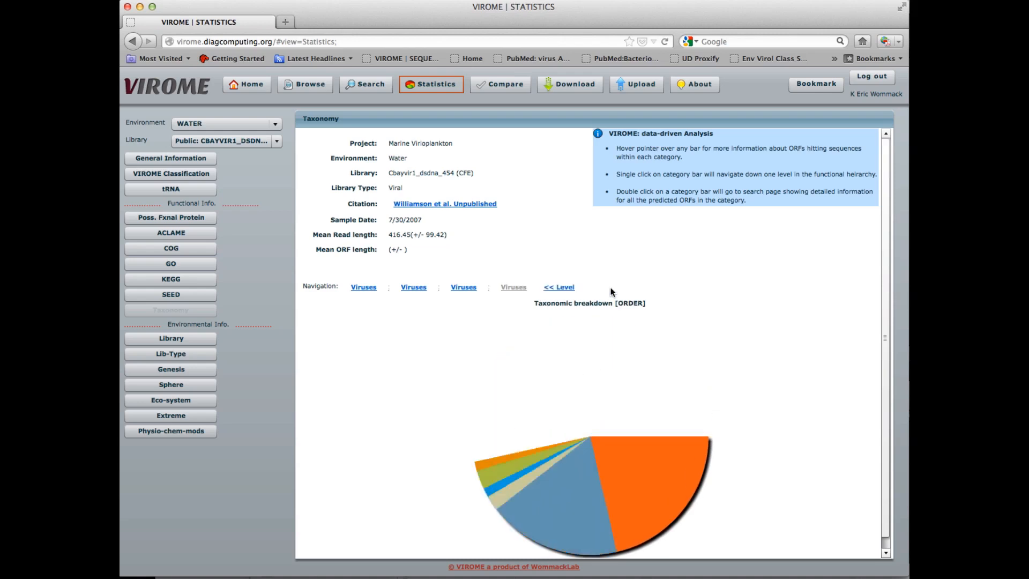
left_click(613, 384)
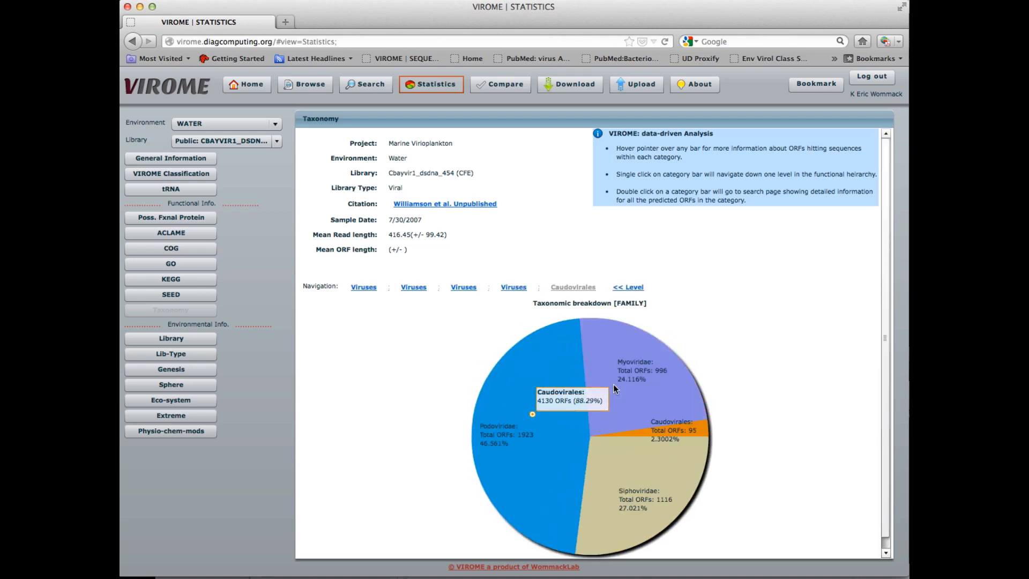
Step: Search the sequences of the Siphoviridae slice under the alias Sipho and view the results now
double_click(625, 462)
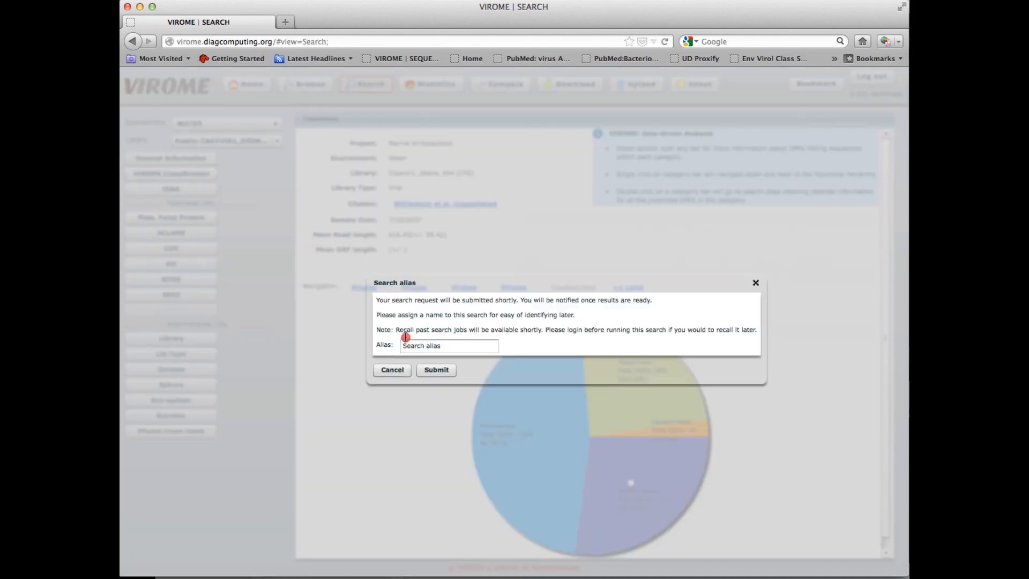
left_click(390, 343)
type("Sipho")
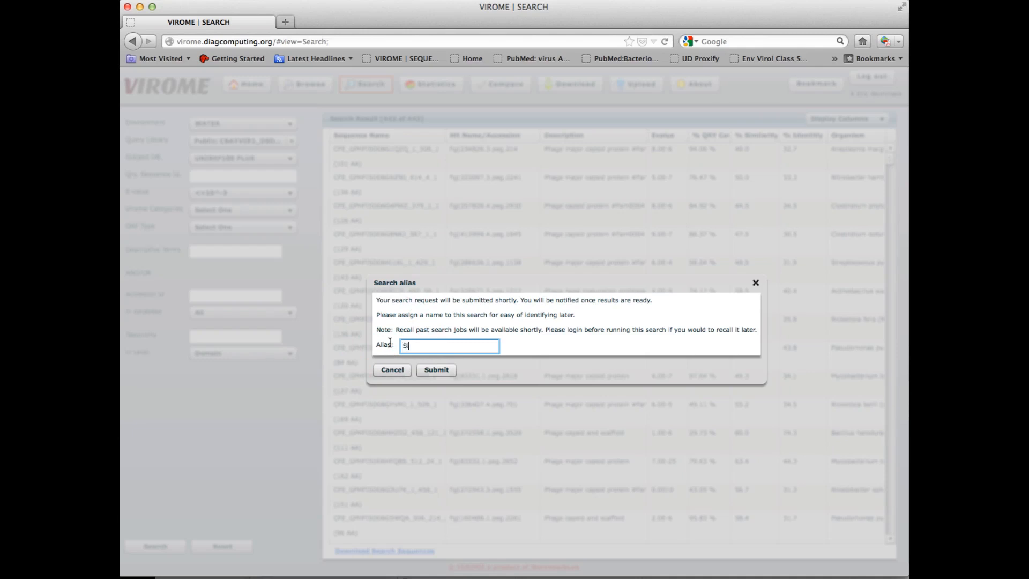
left_click(436, 370)
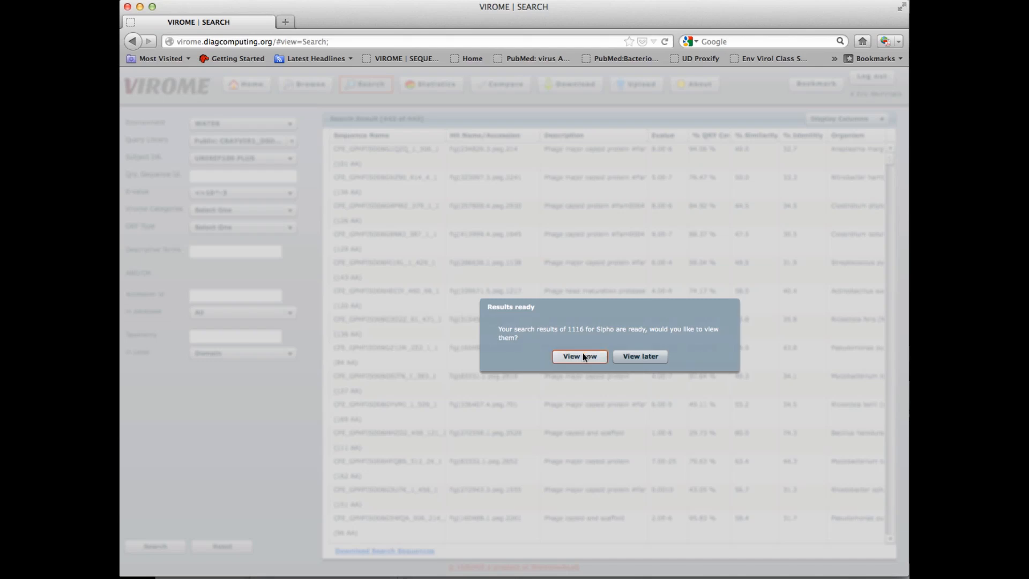
left_click(582, 356)
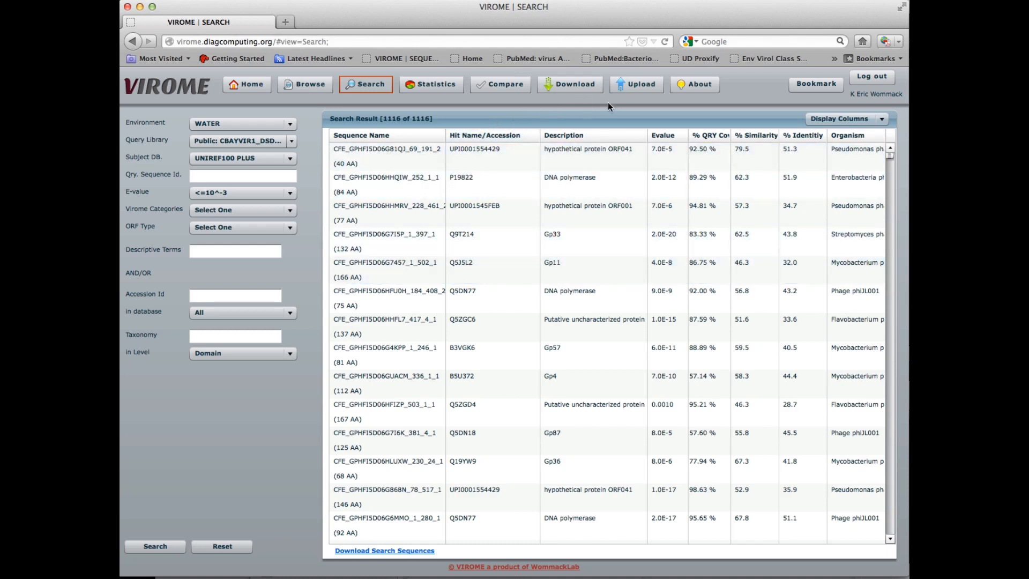
Step: Open the About methods page and view the pipeline details for tRNA detection, ORF prediction and possible functional proteins
left_click(699, 84)
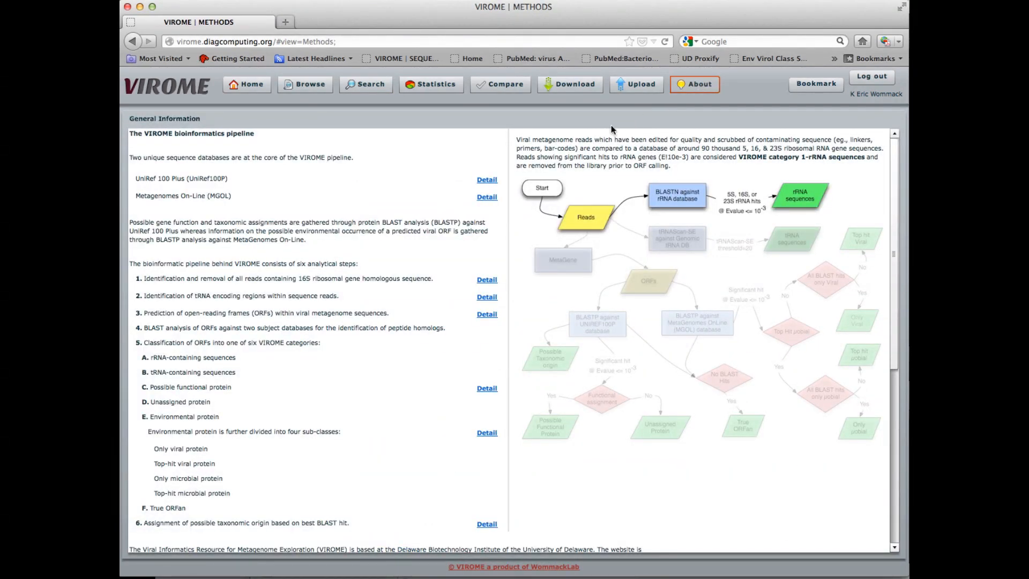
left_click(487, 298)
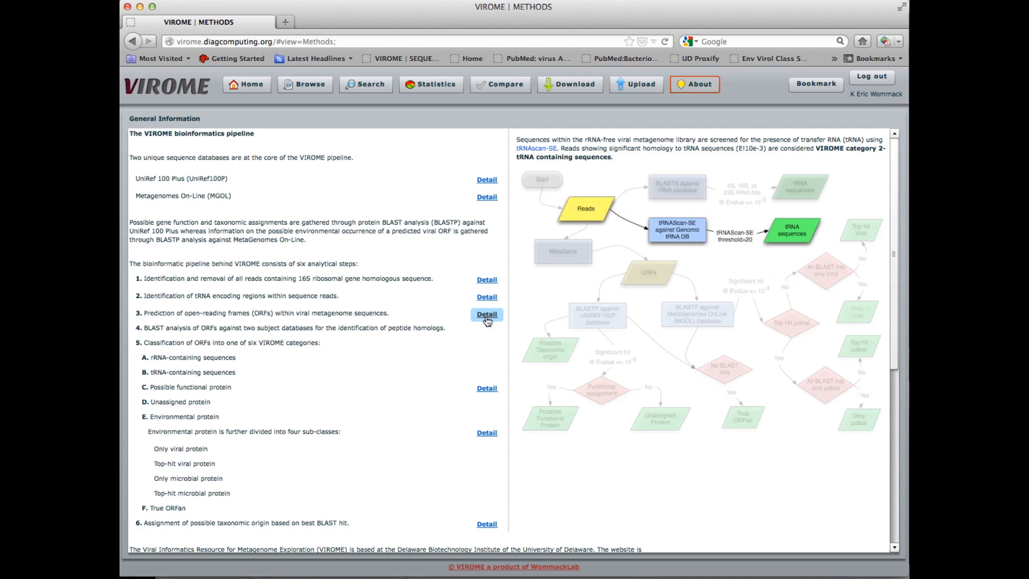
left_click(487, 318)
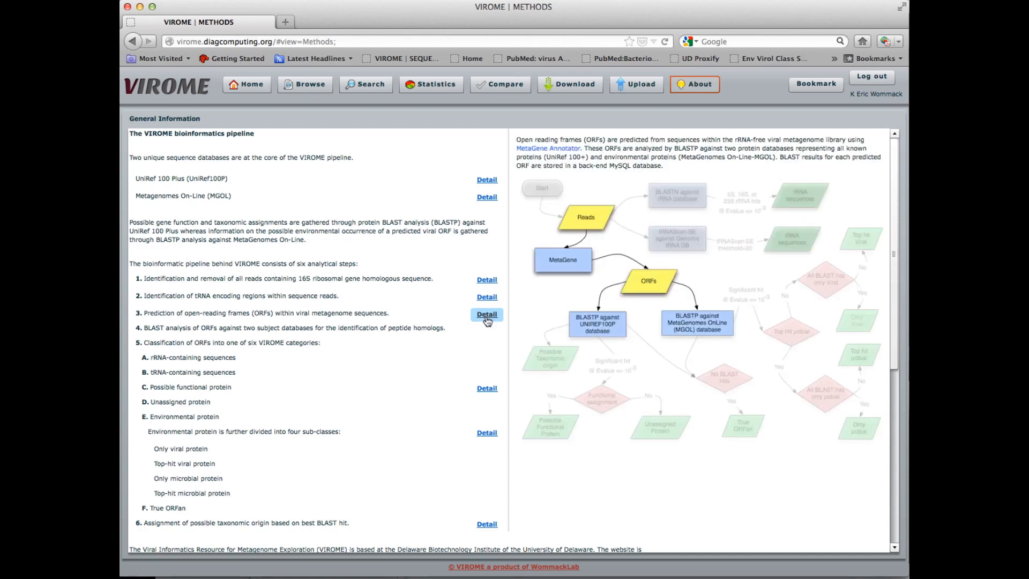
left_click(487, 390)
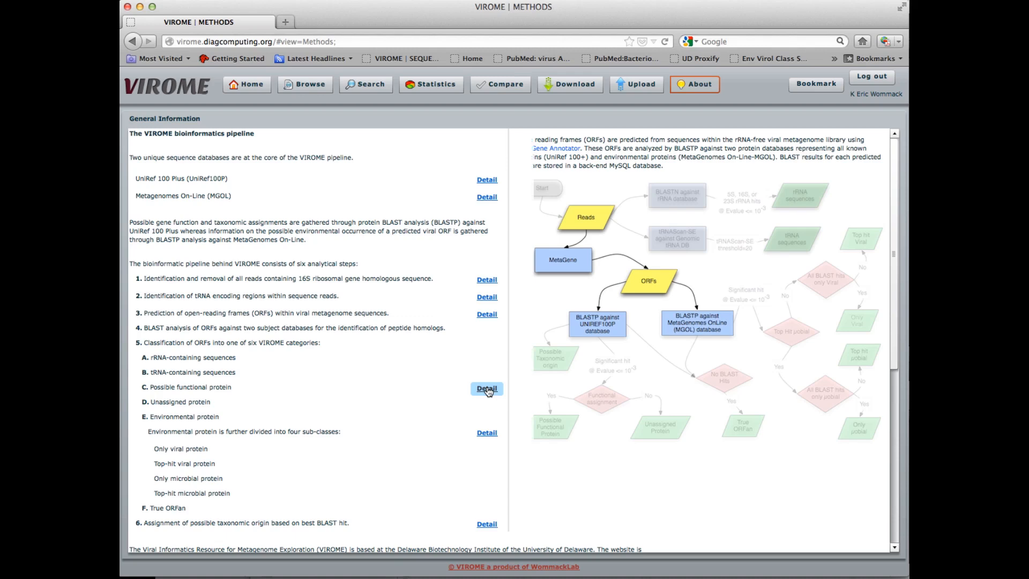